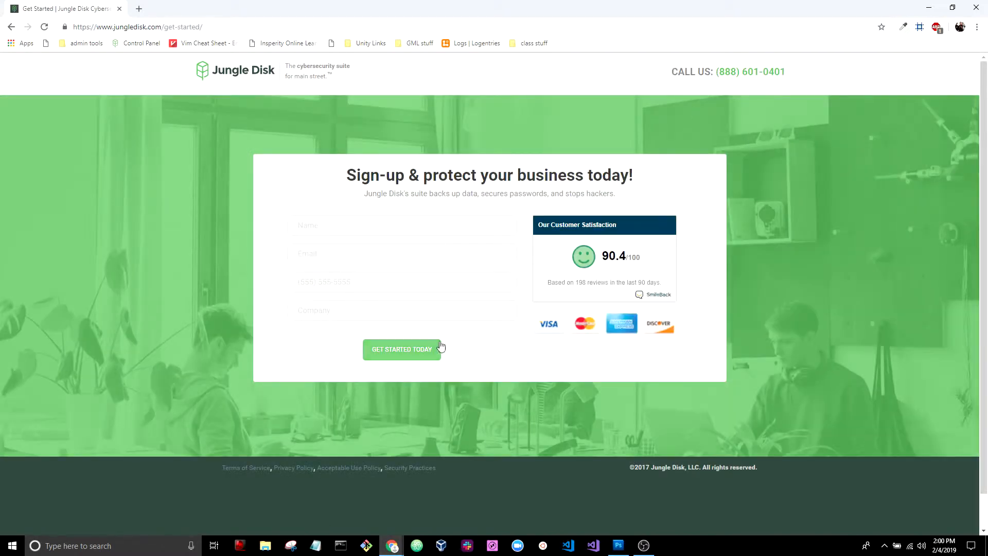
# - Open the account's Licenses page and highlight the Server Edition license key
pyautogui.moveTo(295, 112); pyautogui.dragTo(655, 145)
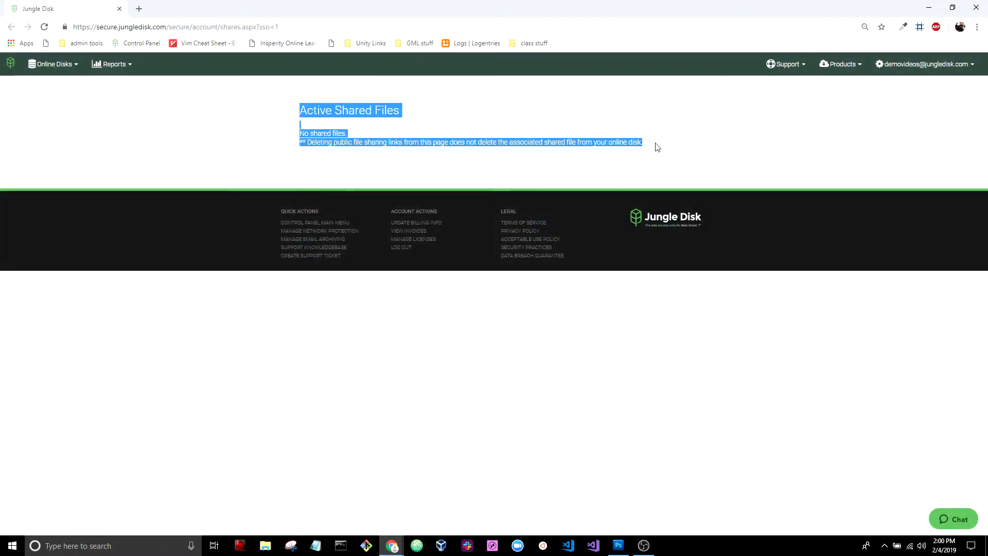
pyautogui.click(638, 139)
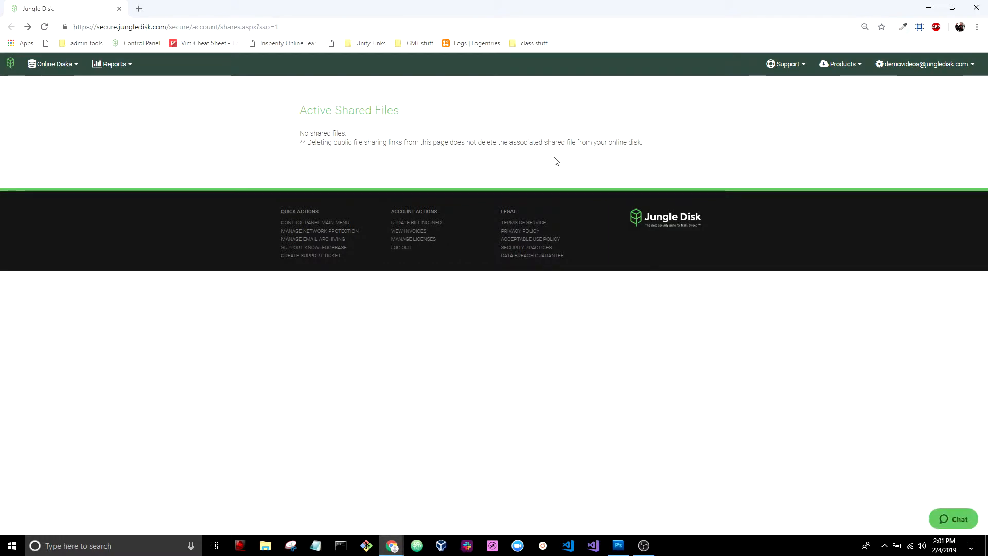
pyautogui.click(911, 69)
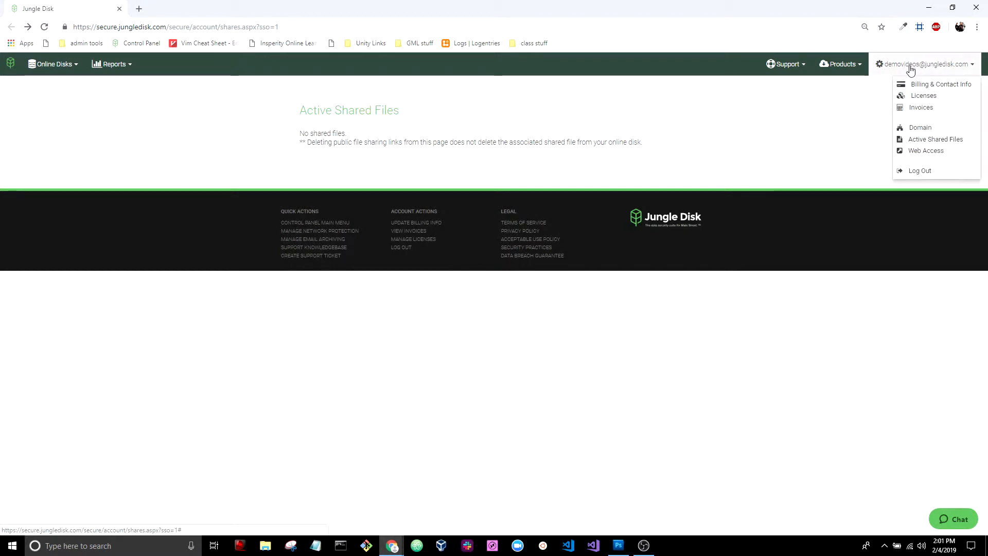
pyautogui.click(921, 97)
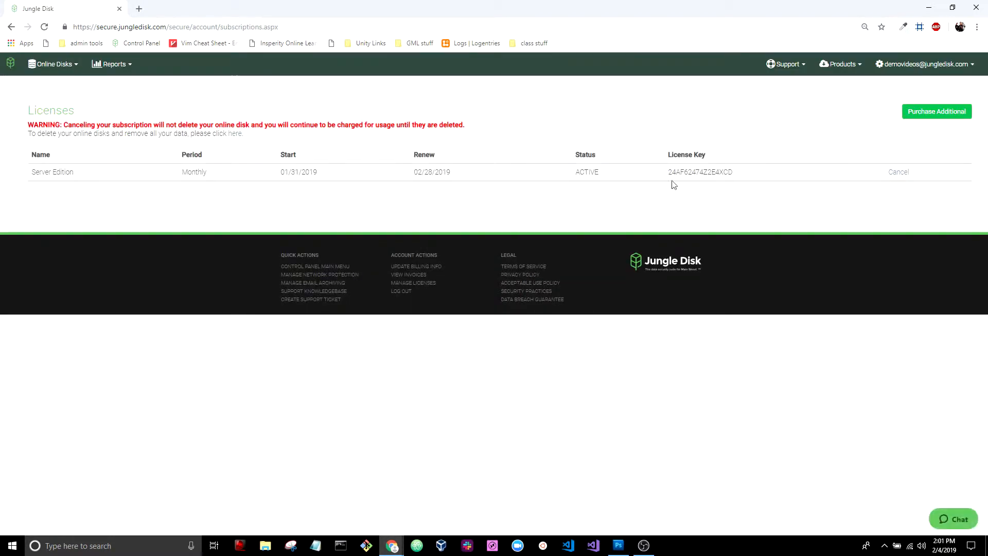
pyautogui.moveTo(669, 172); pyautogui.dragTo(736, 179)
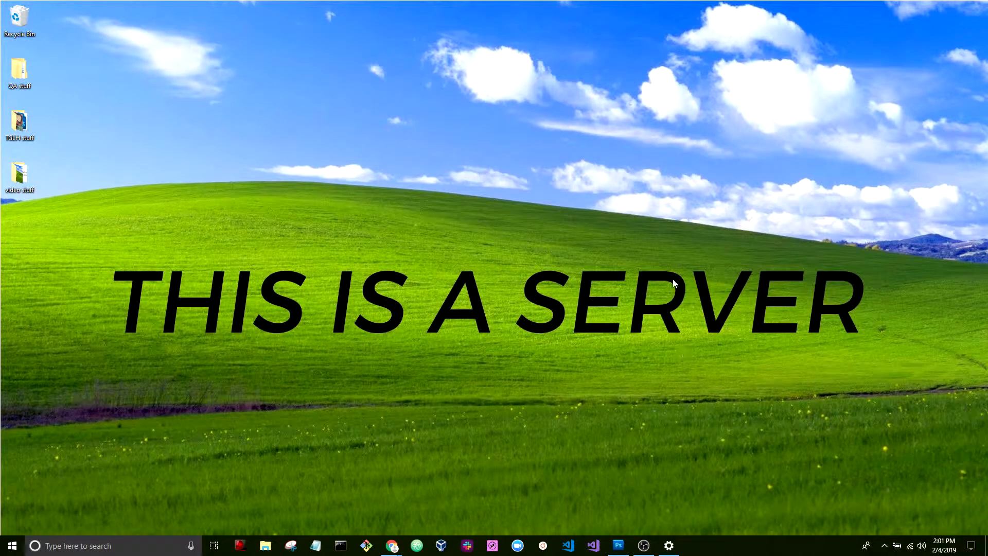
# - Switch to the Jungle Disk website's browser window and go to jungledisk.com/downloads
pyautogui.moveTo(392, 547)
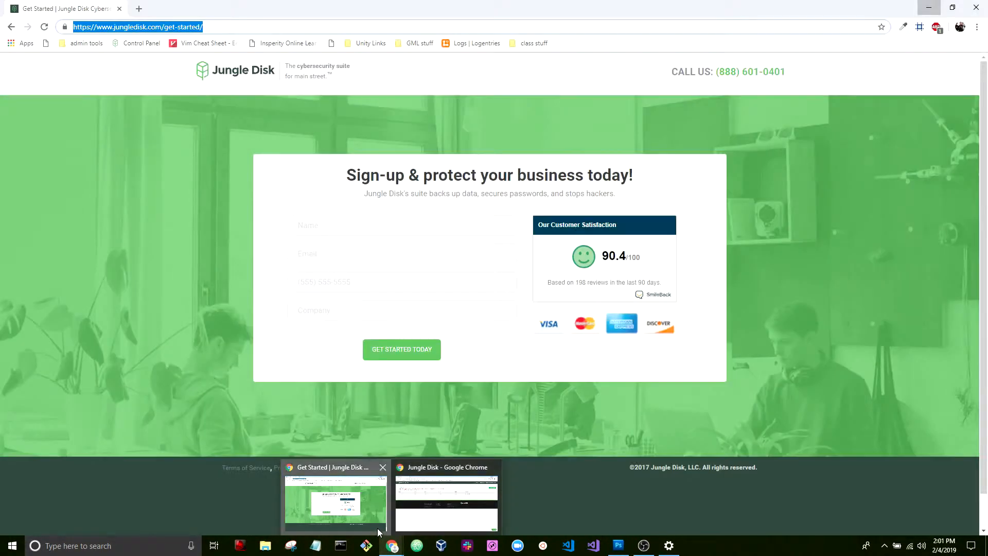
pyautogui.click(379, 530)
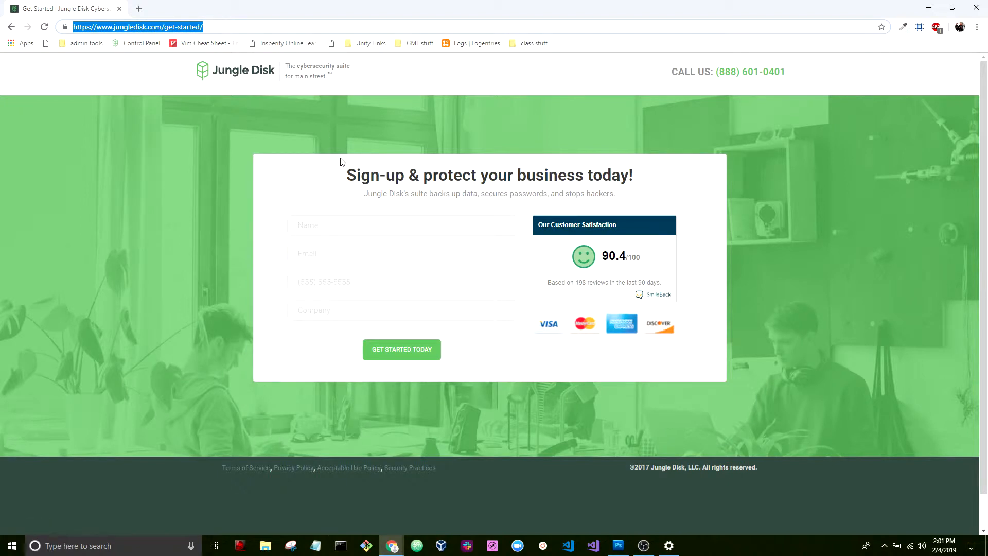
pyautogui.write('jungledisk.com/downloa')
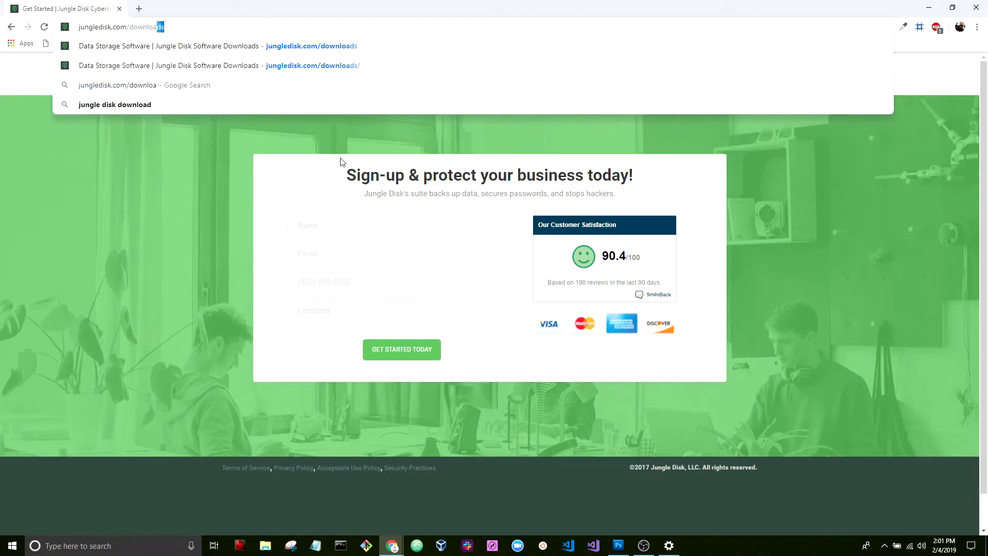
pyautogui.press('Return')
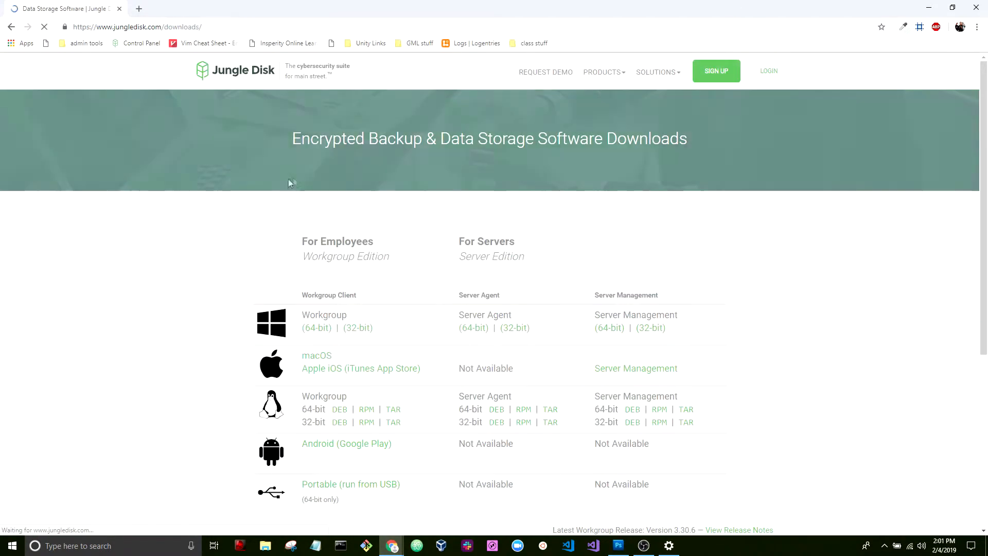
# - Download the 64-bit Windows Server Agent installer and set it to open when done
pyautogui.scroll(-1, 218, 237)
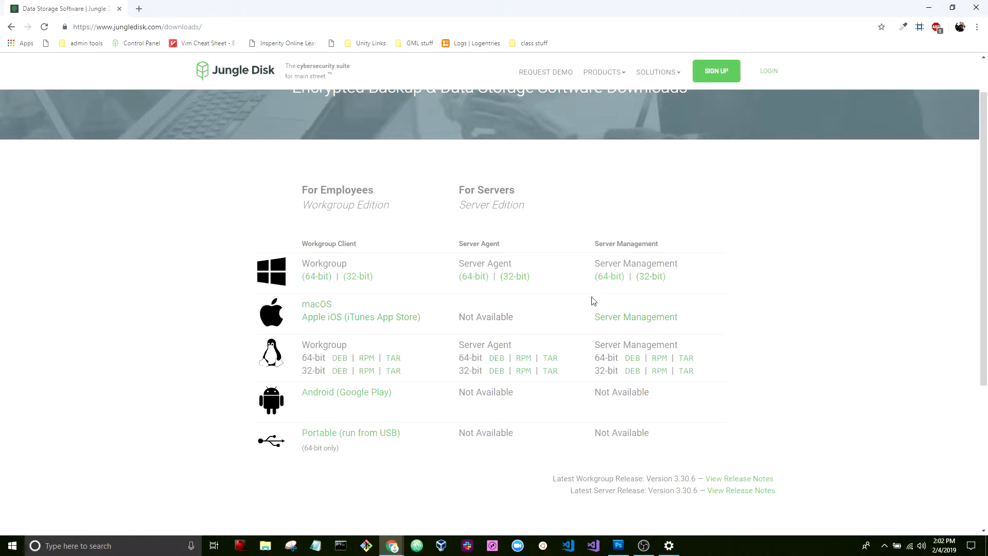
pyautogui.click(473, 278)
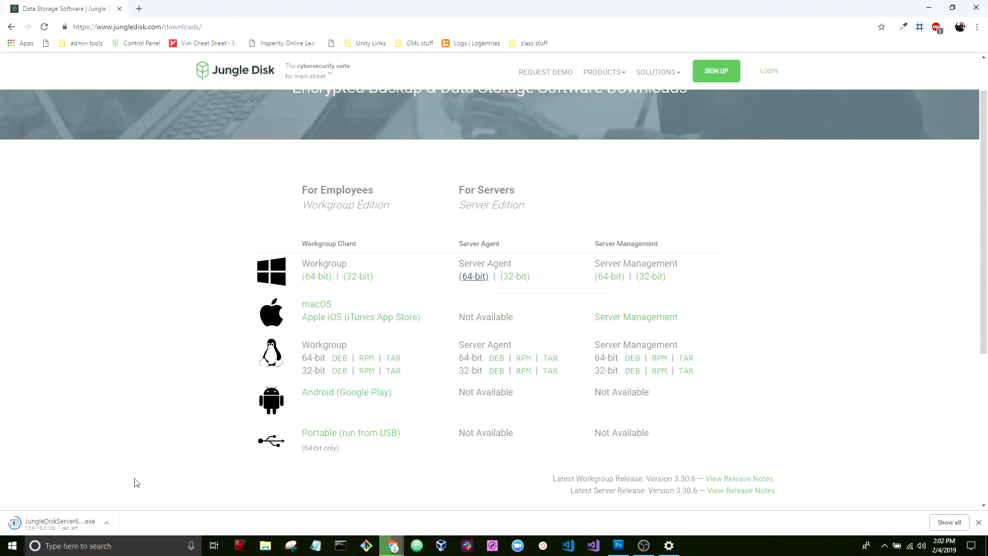
pyautogui.click(106, 523)
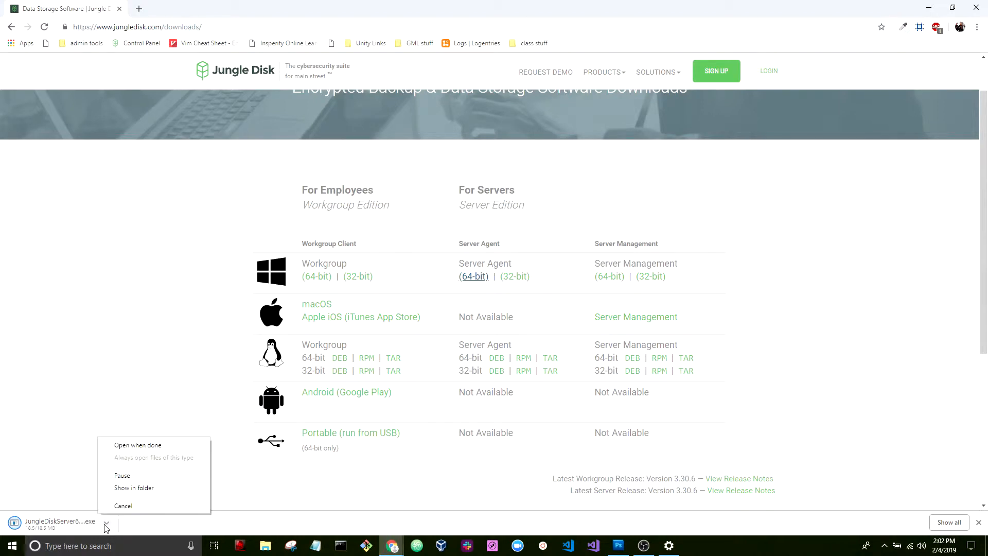
pyautogui.click(151, 446)
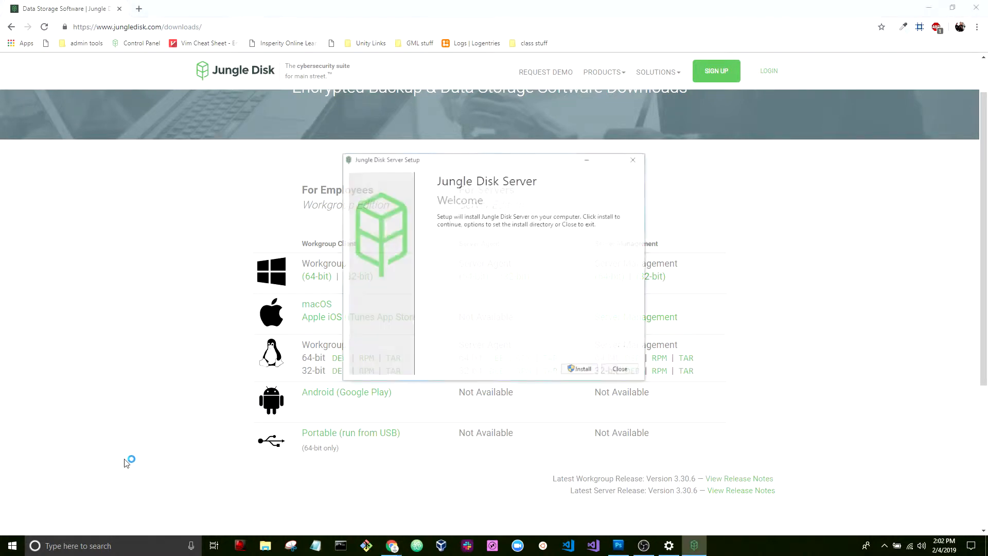
# - Install Jungle Disk Server Edition by running its setup wizard through to completion
pyautogui.click(577, 371)
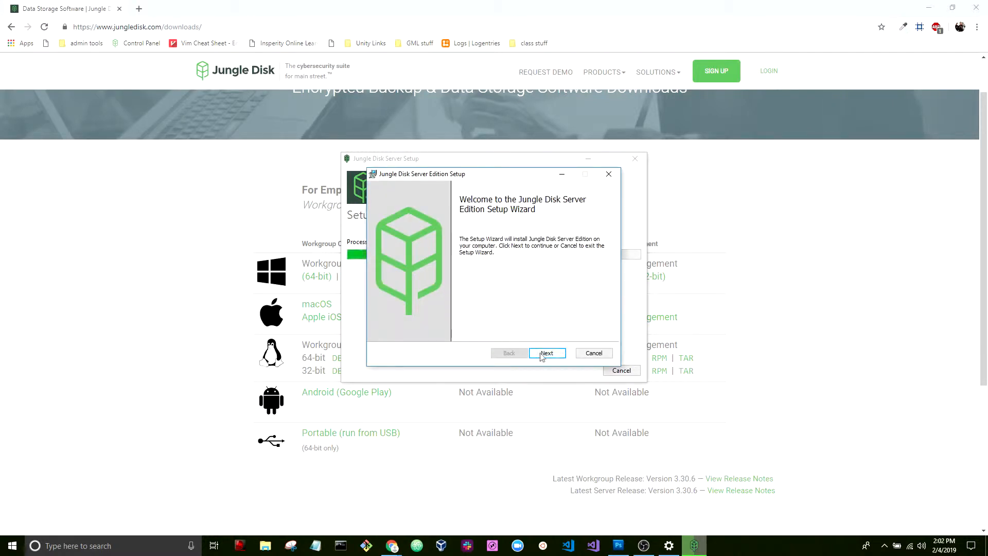
pyautogui.click(545, 353)
pyautogui.click(453, 331)
pyautogui.click(546, 353)
pyautogui.click(546, 353)
pyautogui.click(545, 352)
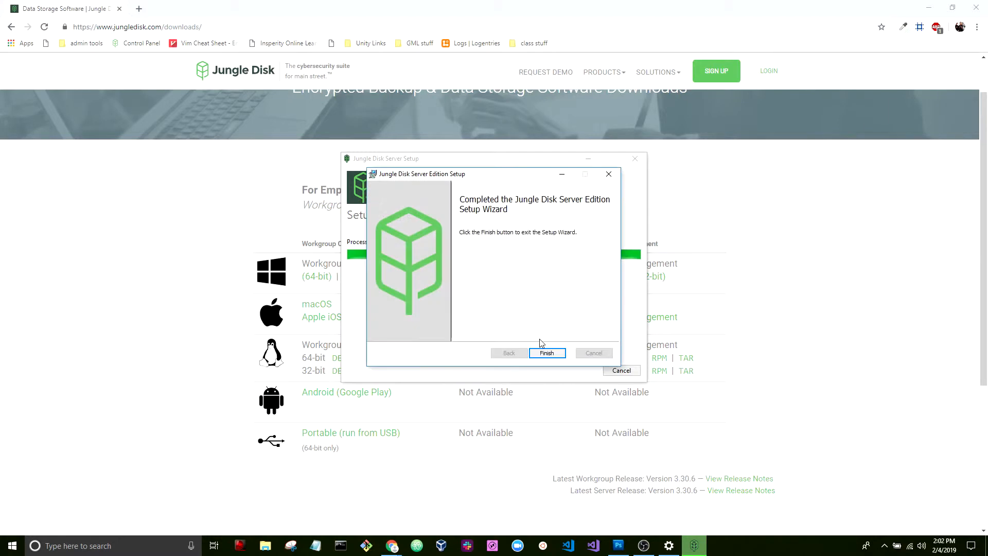
pyautogui.click(547, 353)
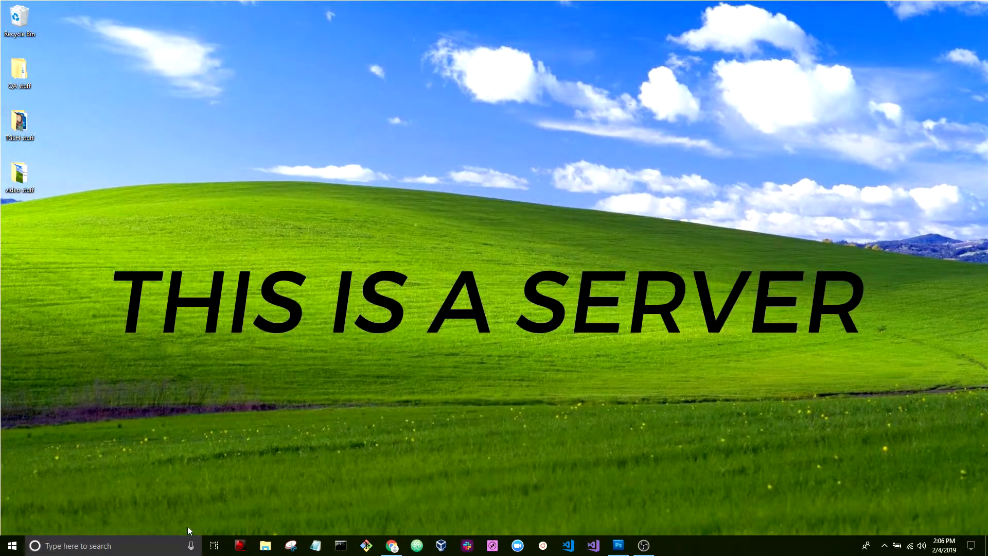
# - Search Windows for "set lice" and open the Jungle Disk Server Edition License Key Configuration
pyautogui.click(154, 545)
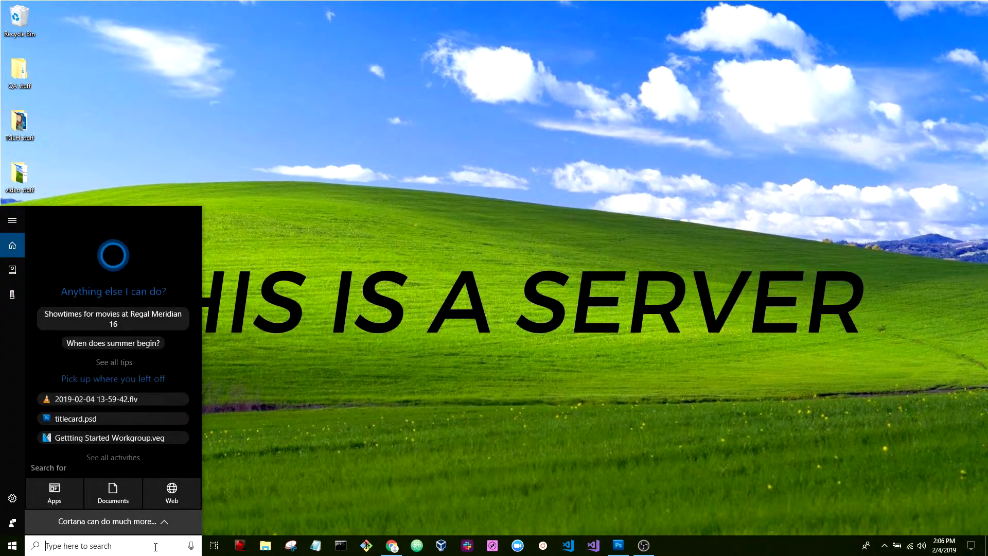
pyautogui.write('set s')
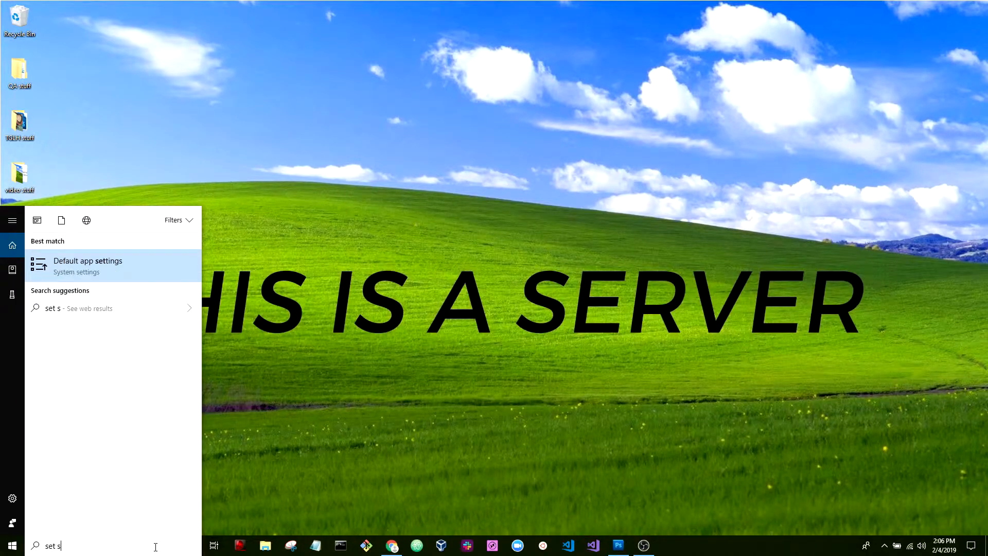
pyautogui.press('BackSpace')
pyautogui.write('lice')
pyautogui.press('Return')
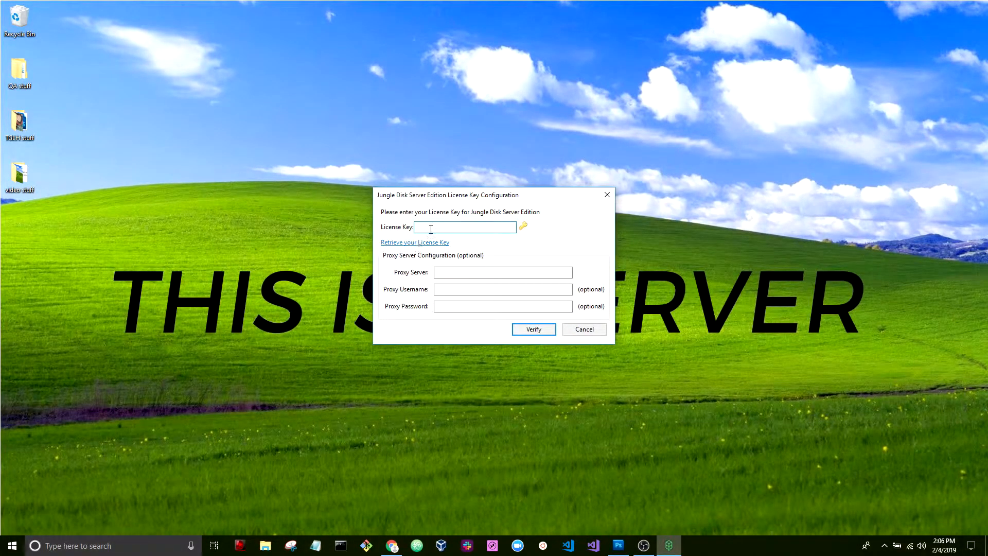
# - Switch to Chrome, open the account's Licenses page and copy the Server Edition license key
pyautogui.click(392, 546)
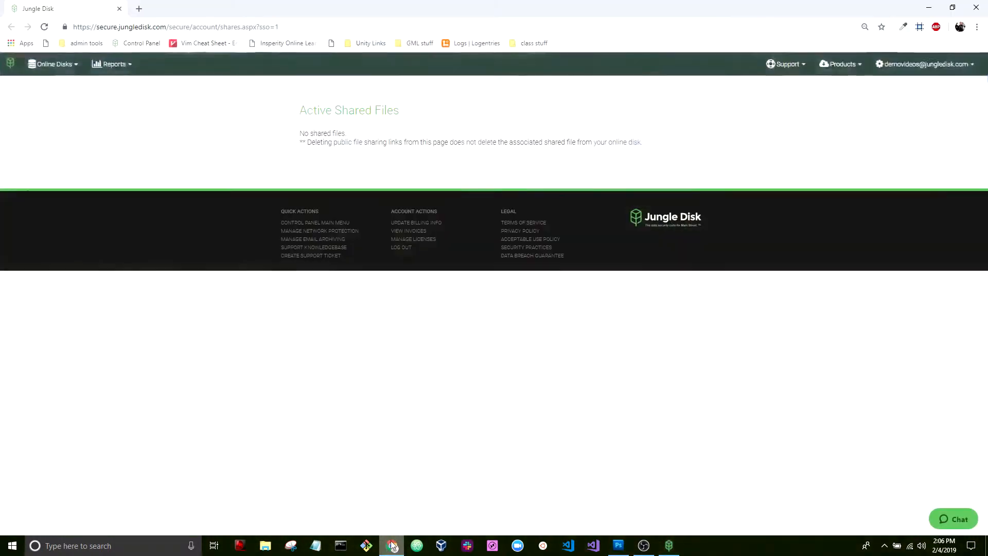
pyautogui.click(924, 72)
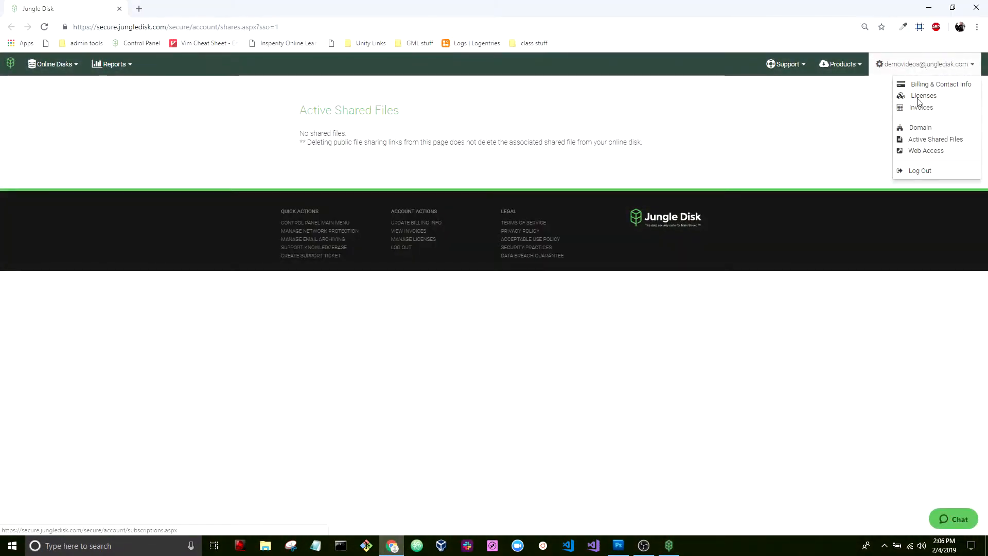
pyautogui.click(919, 98)
pyautogui.moveTo(668, 172); pyautogui.dragTo(749, 173)
pyautogui.hotkey('ctrl', 'c')
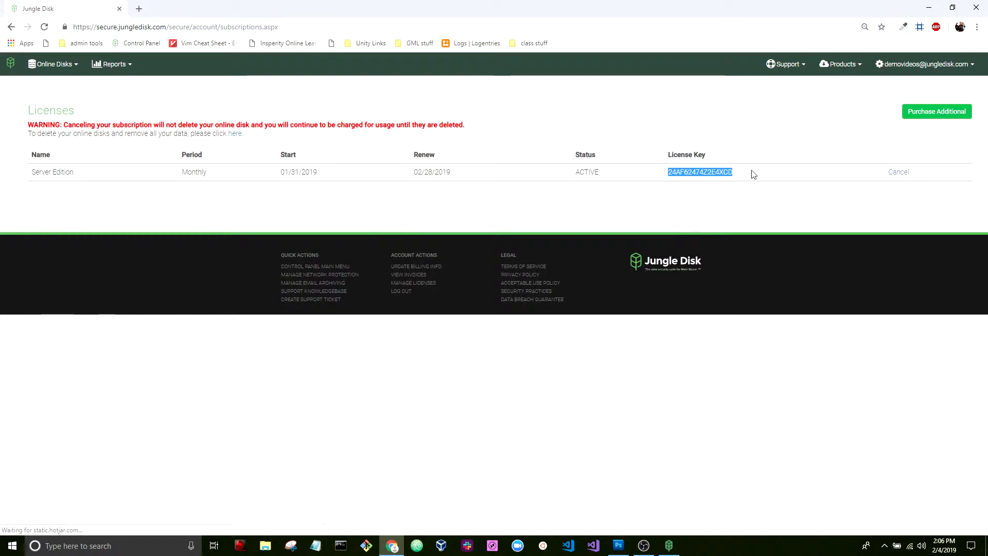
# - Paste the license key into the License Key Configuration dialog, remove the leading blanks, and verify it
pyautogui.click(669, 545)
pyautogui.hotkey('ctrl', 'v')
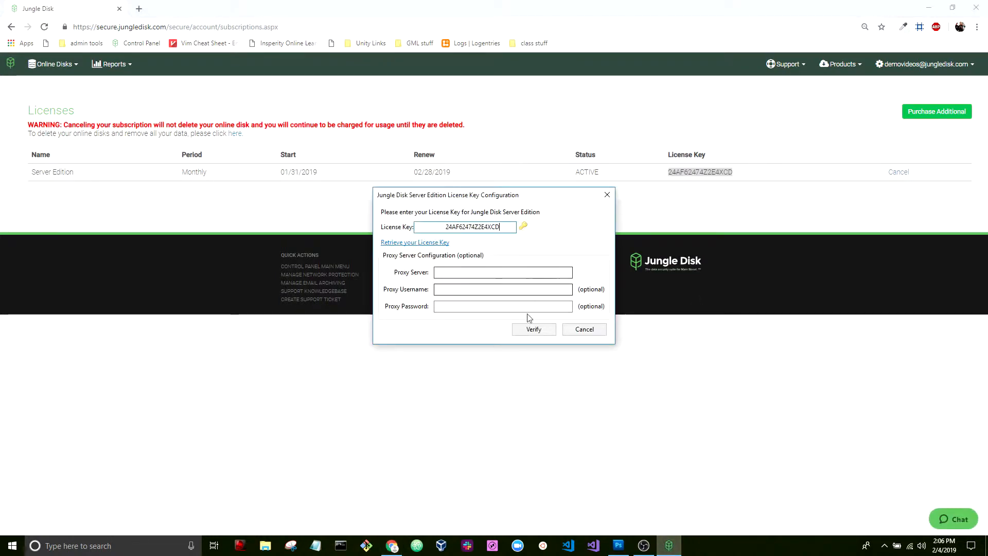
pyautogui.press('BackSpace')
pyautogui.write('\\')
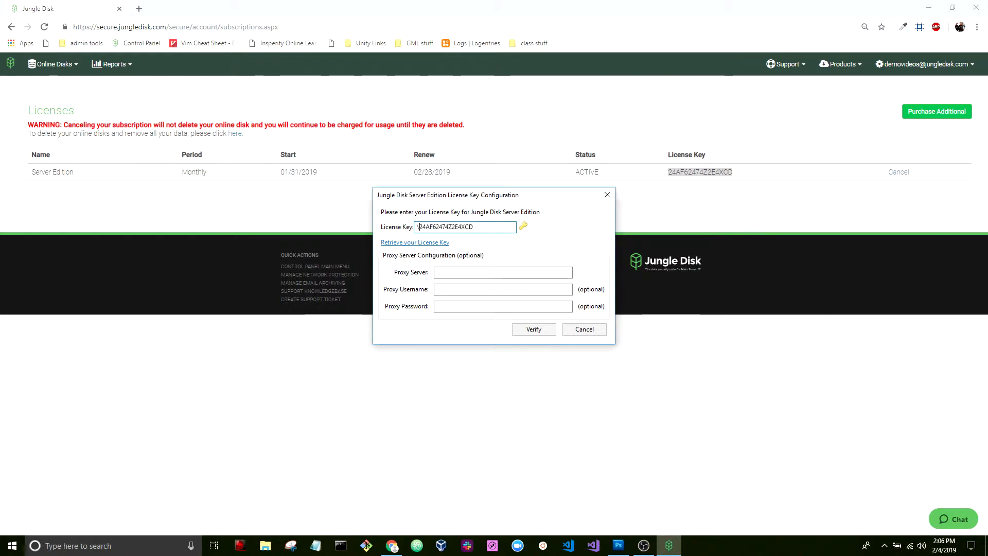
pyautogui.press('BackSpace')
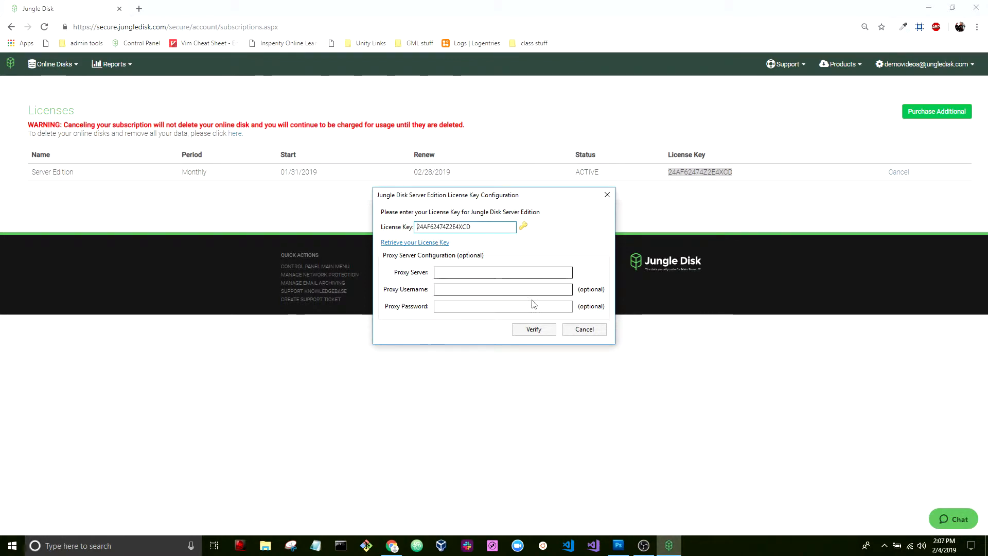
pyautogui.click(532, 329)
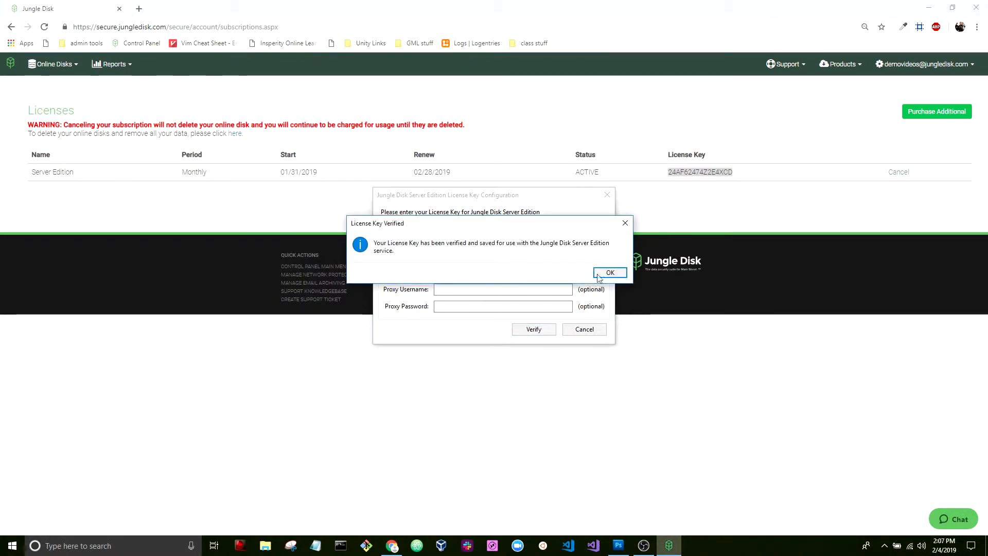
pyautogui.click(607, 273)
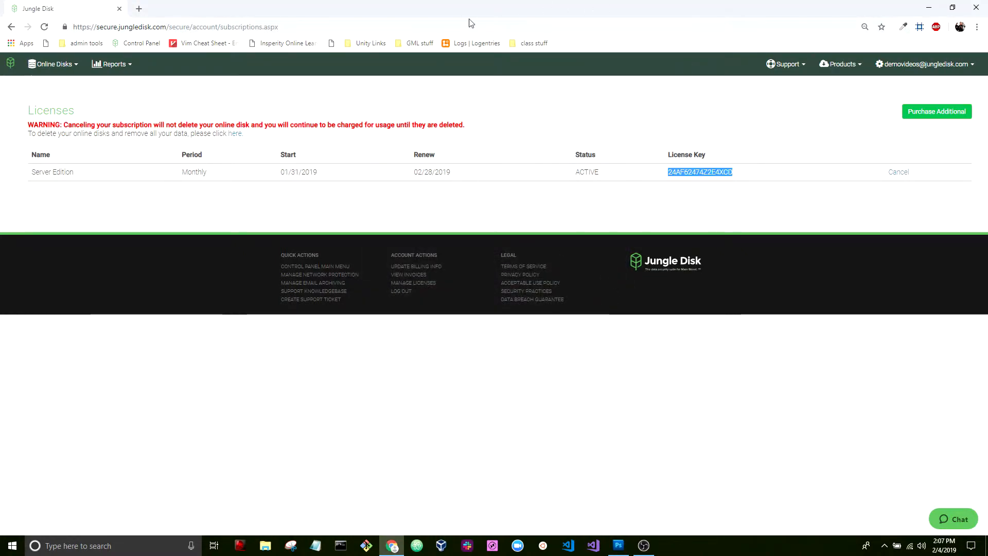
pyautogui.click(757, 175)
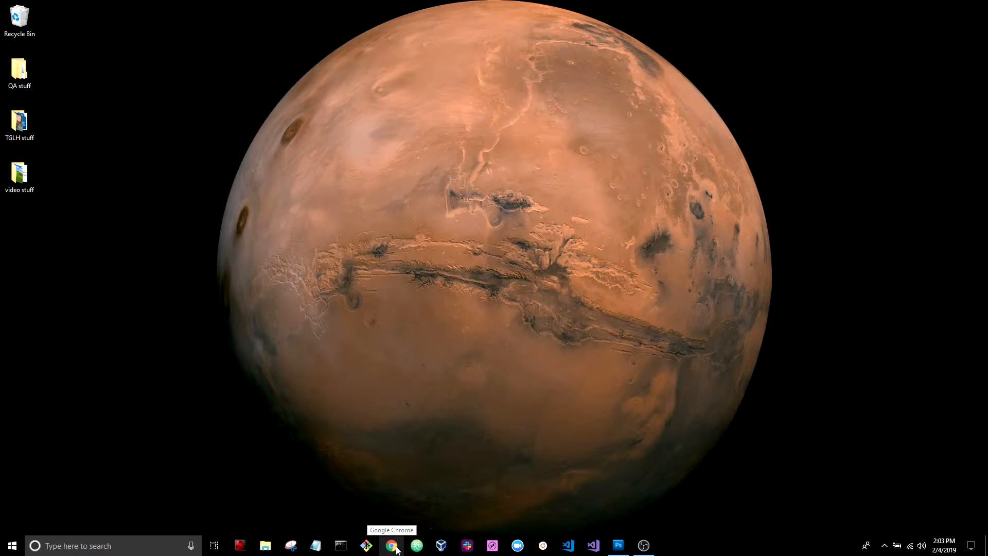
# - Launch Chrome on the management computer, maximize its window and go to jungledisk.com/downloads
pyautogui.click(397, 549)
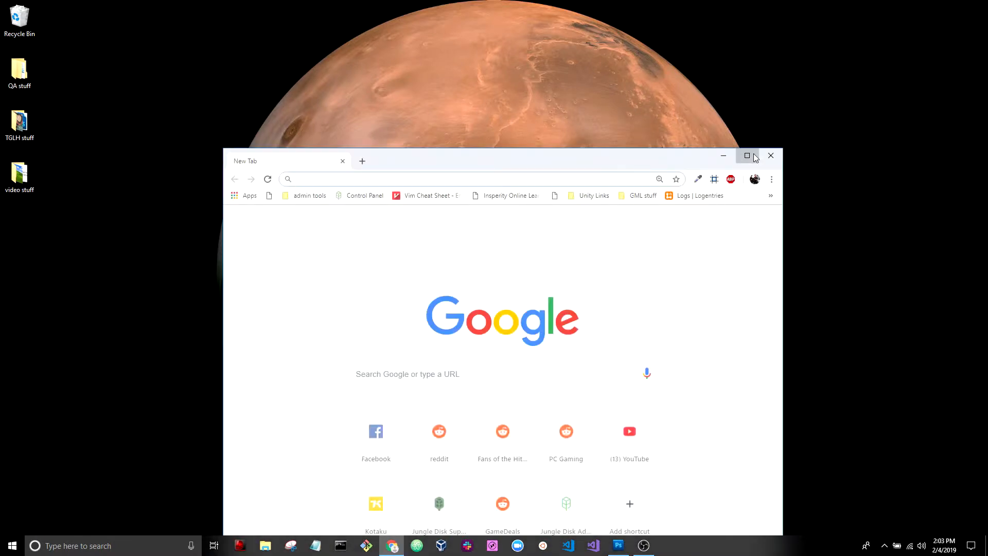
pyautogui.click(747, 155)
pyautogui.write('jungledisk.com/')
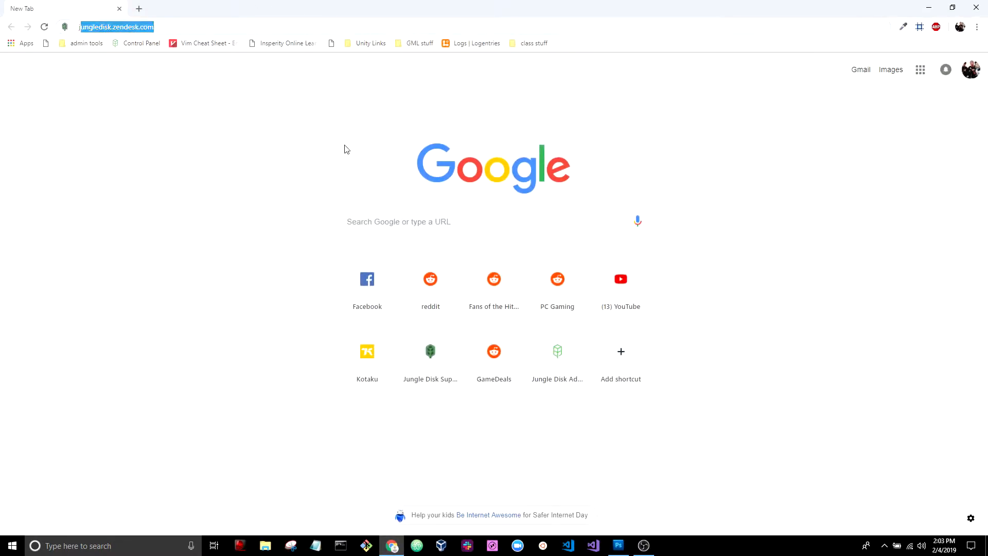
pyautogui.write('dow')
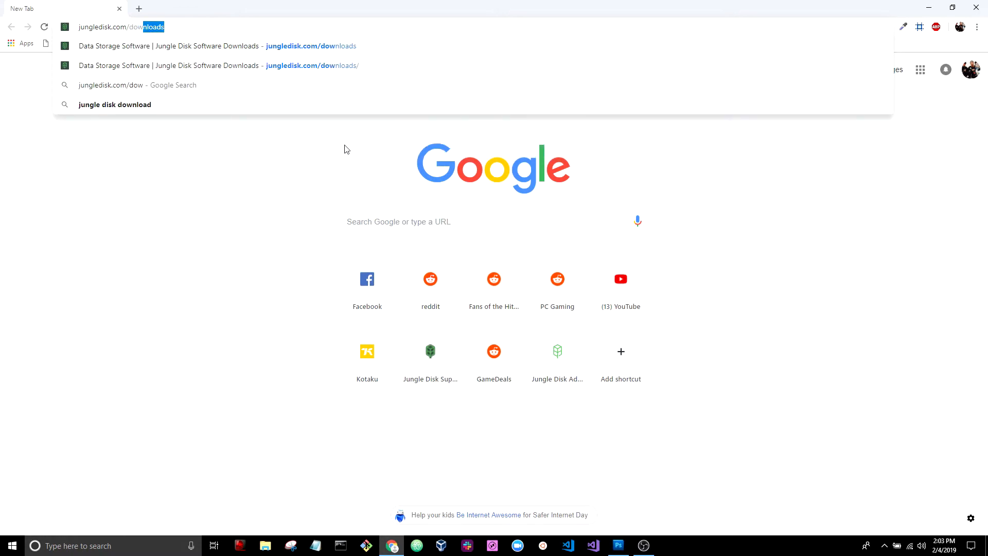
pyautogui.press('Return')
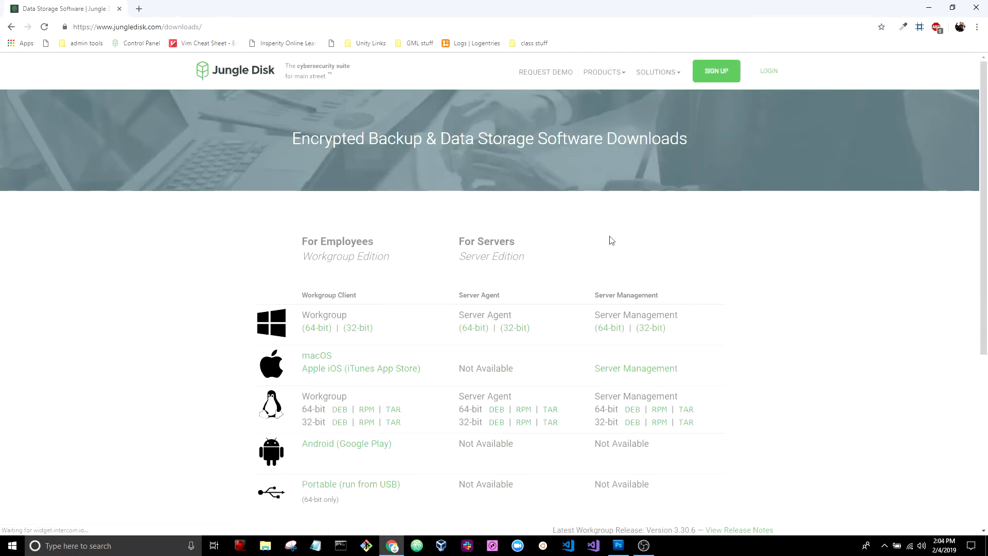
# - Download the 64-bit Windows Server Management installer and set it to open when done
pyautogui.click(610, 330)
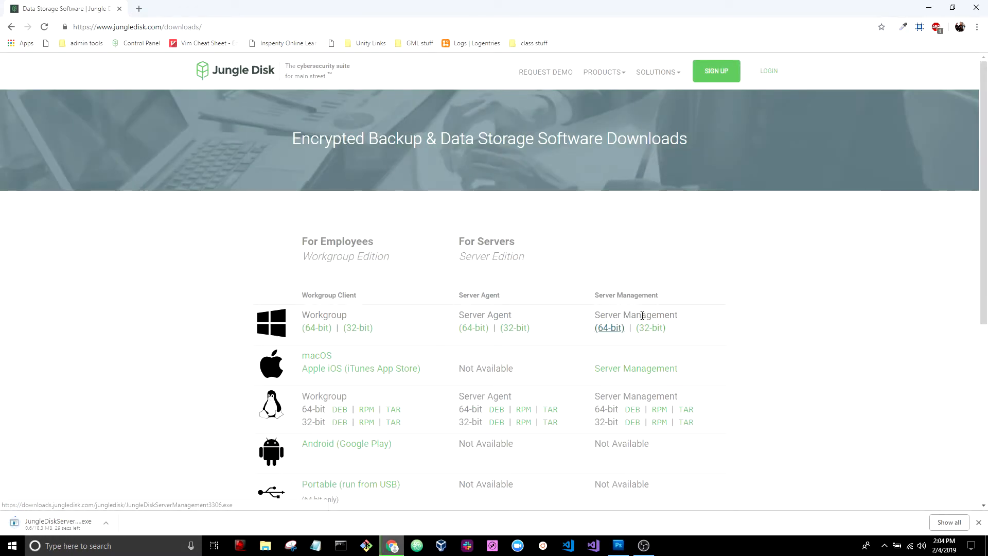
pyautogui.scroll(-1, 641, 315)
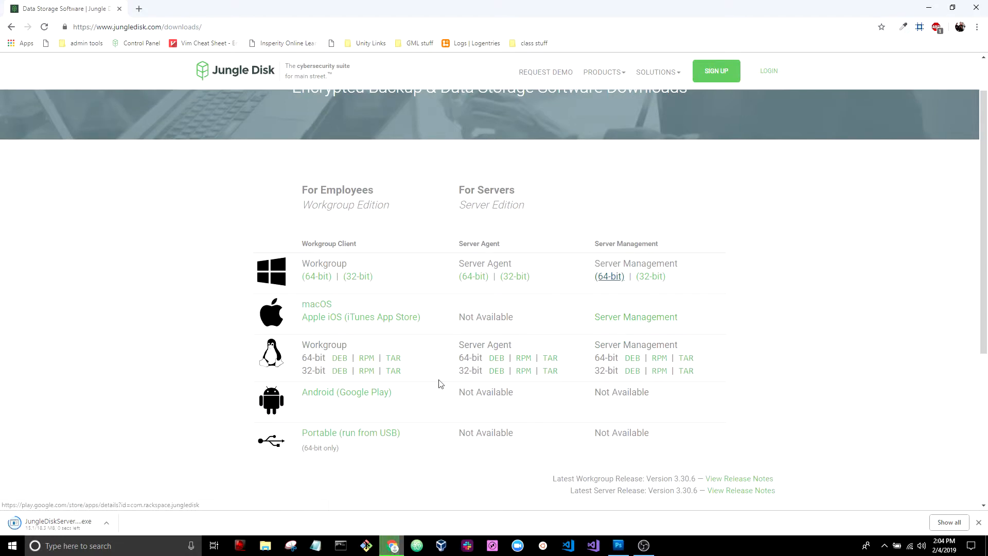
pyautogui.click(106, 524)
pyautogui.click(165, 447)
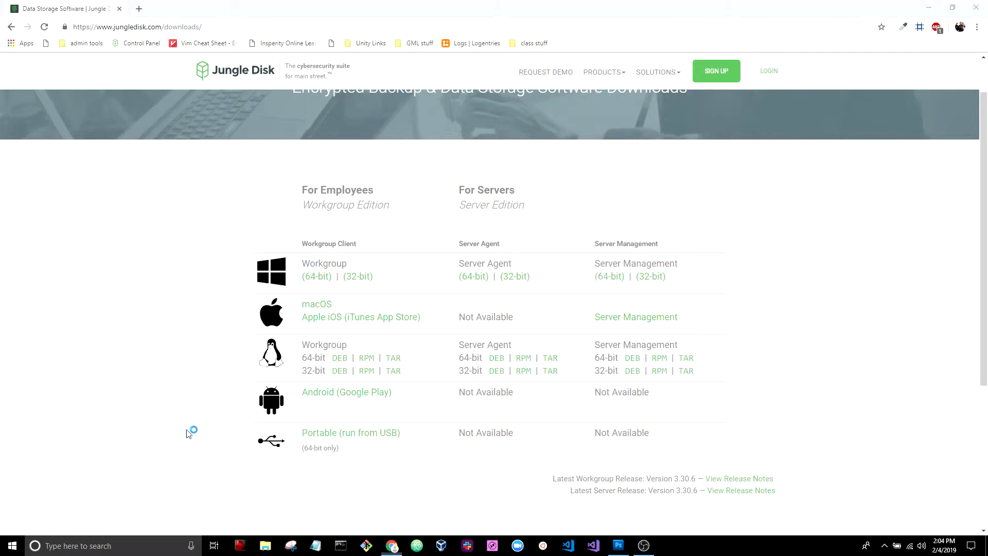
# - Install Jungle Disk Server Management, accepting the license agreement, and close the setup once it completes
pyautogui.click(580, 372)
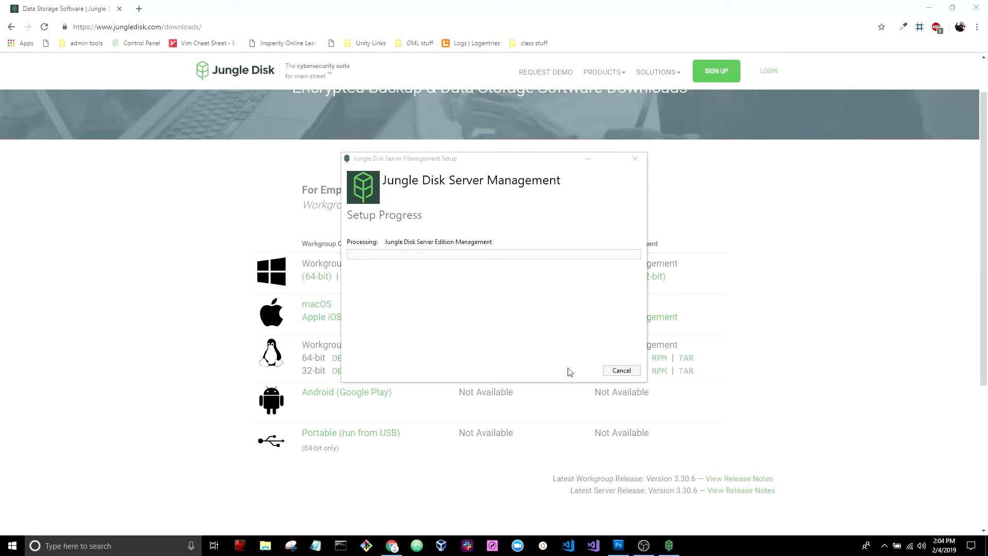
pyautogui.click(558, 356)
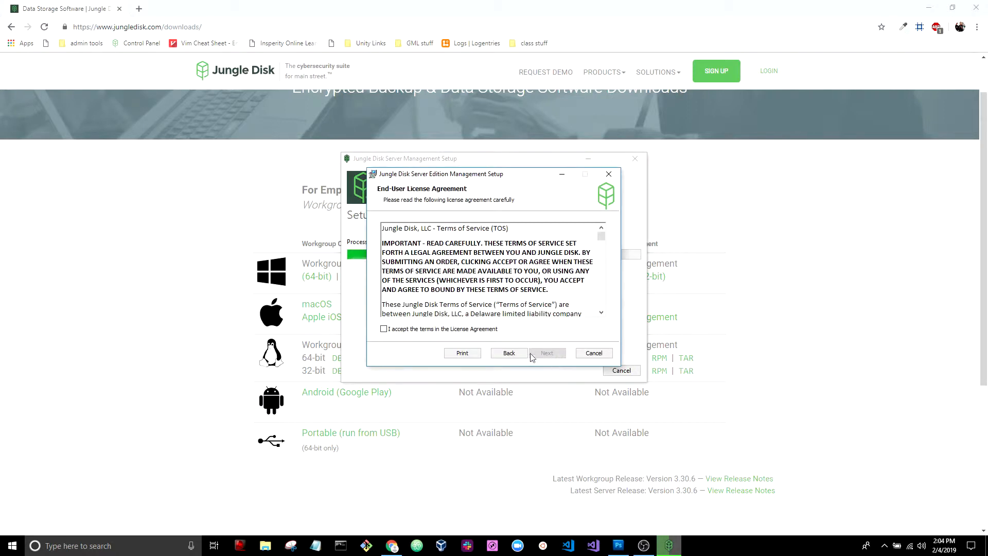
pyautogui.click(484, 332)
pyautogui.click(547, 353)
pyautogui.click(547, 353)
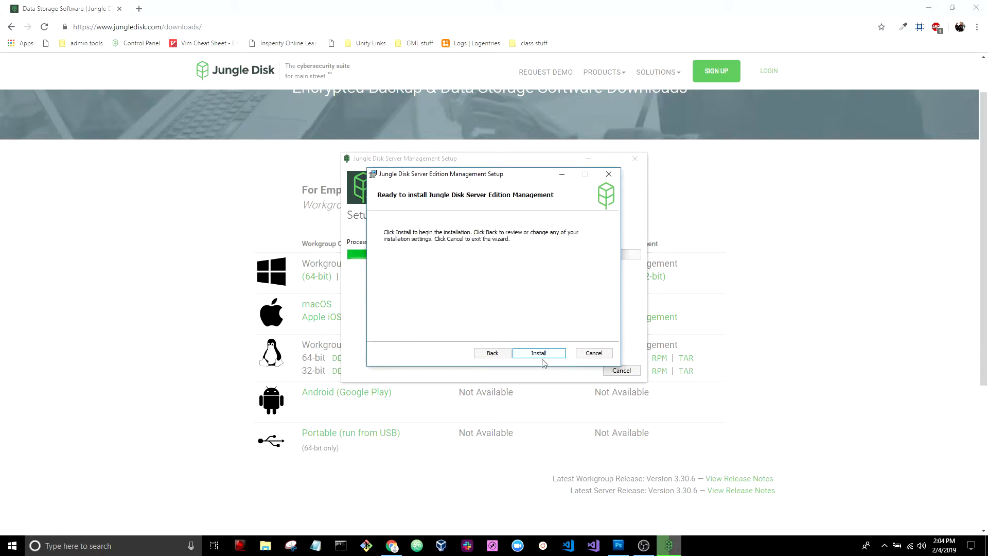
pyautogui.click(547, 357)
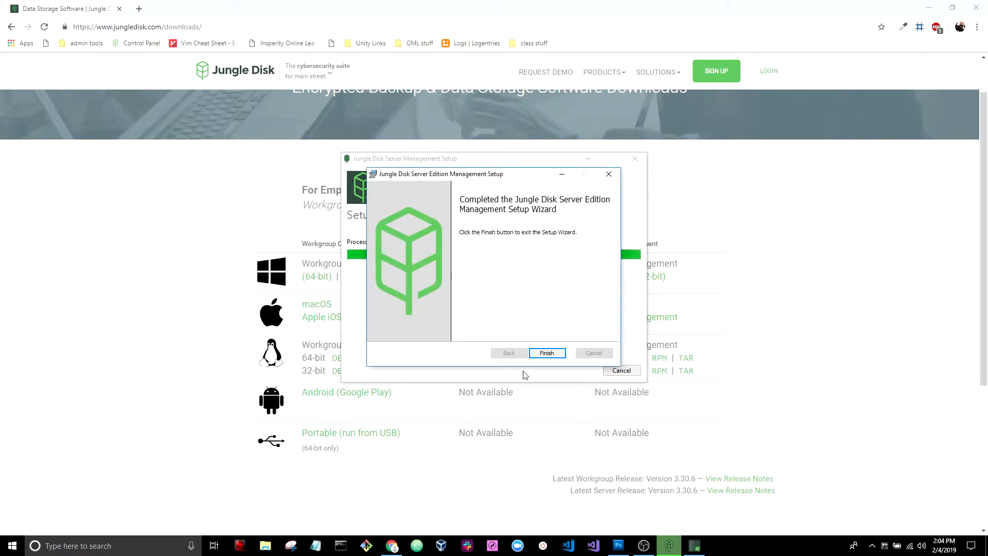
pyautogui.click(537, 351)
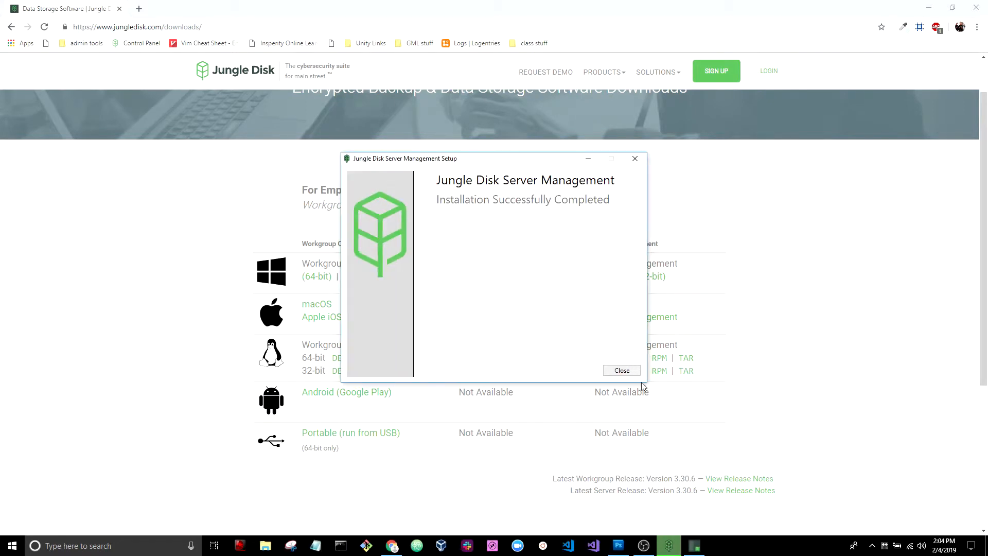
pyautogui.click(628, 373)
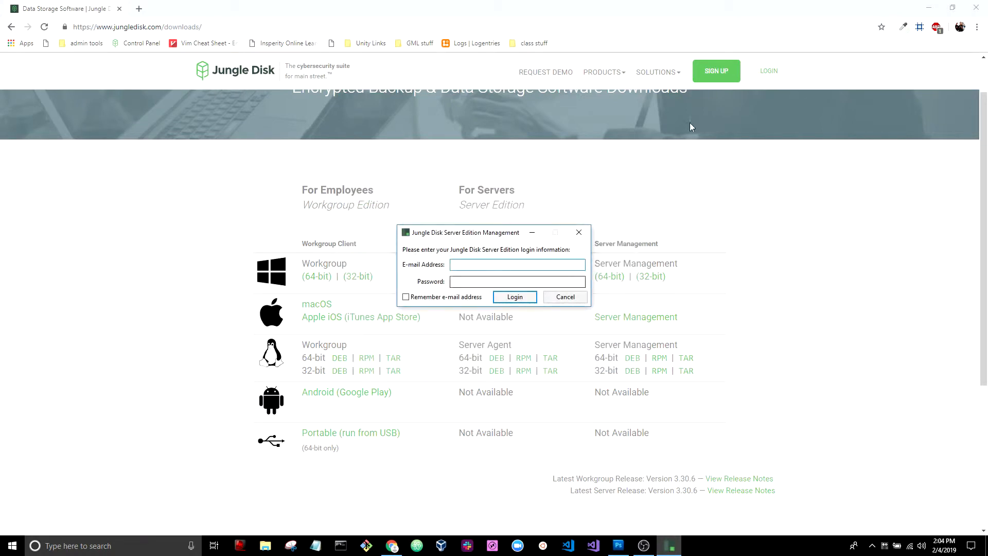
# - Minimize the browser and connect the Server Edition Management software to the MARS server
pyautogui.click(929, 7)
pyautogui.moveTo(476, 228); pyautogui.dragTo(469, 179)
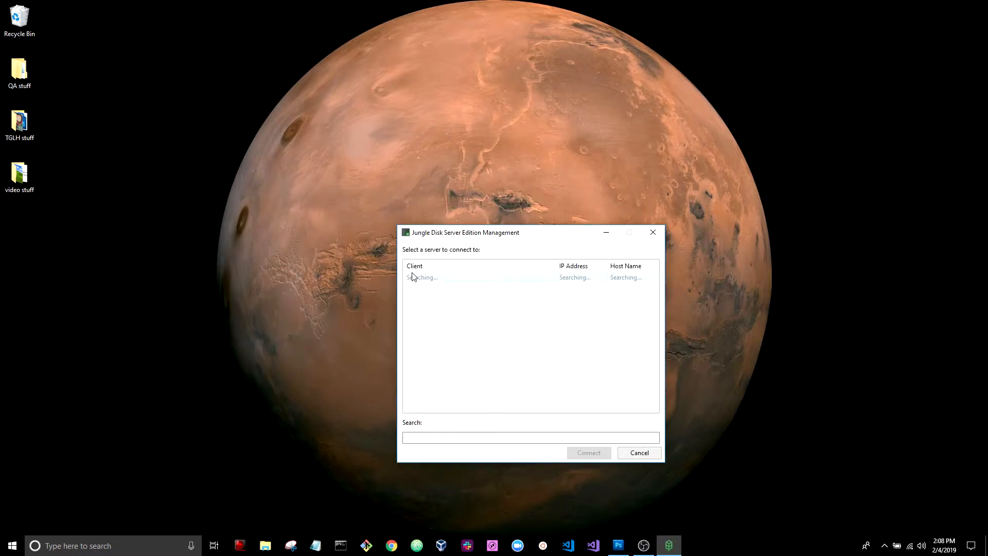
pyautogui.click(412, 277)
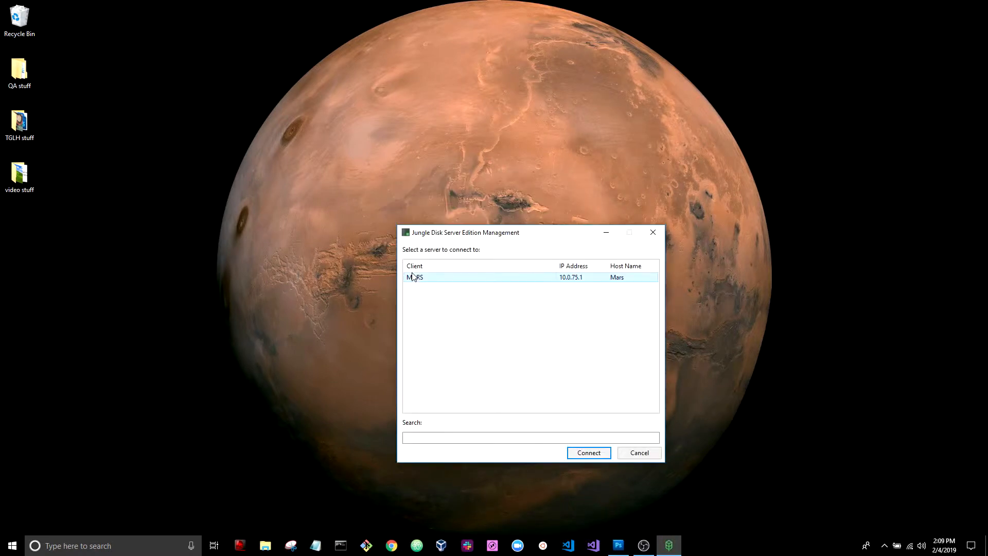
pyautogui.moveTo(536, 238); pyautogui.dragTo(526, 119)
pyautogui.click(411, 161)
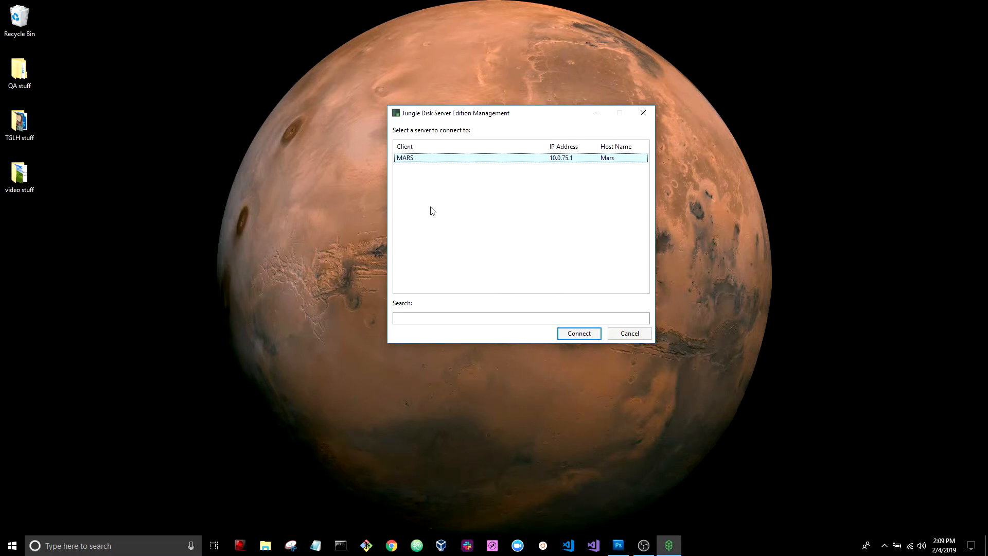
pyautogui.click(565, 333)
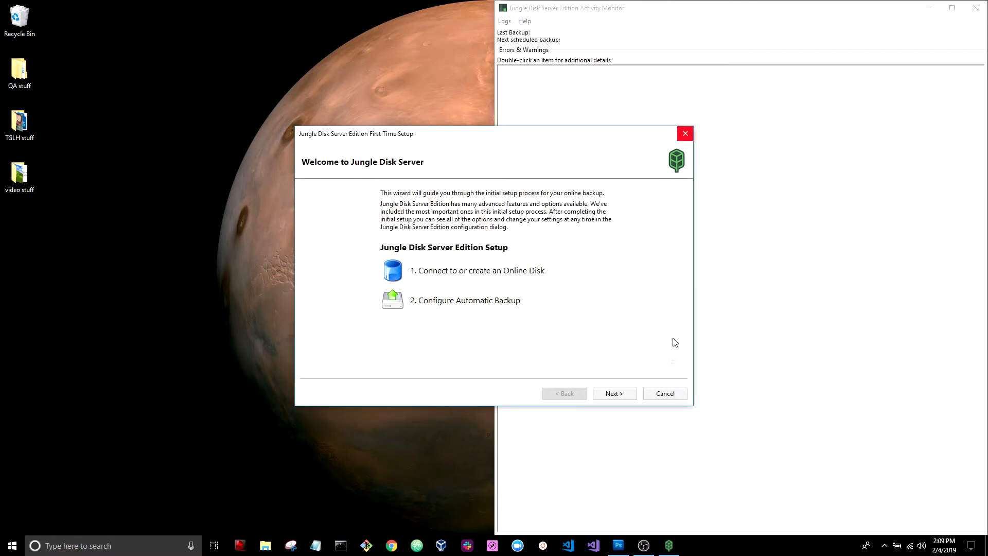
# - Create the online disk mars in First Time Setup with Google Storage as its location and Standard security
pyautogui.click(582, 355)
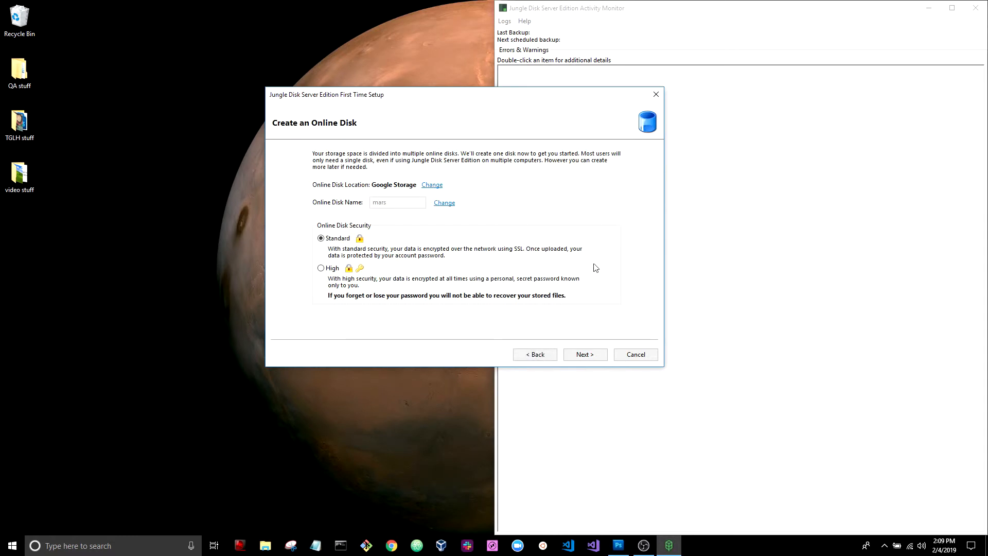
pyautogui.click(432, 185)
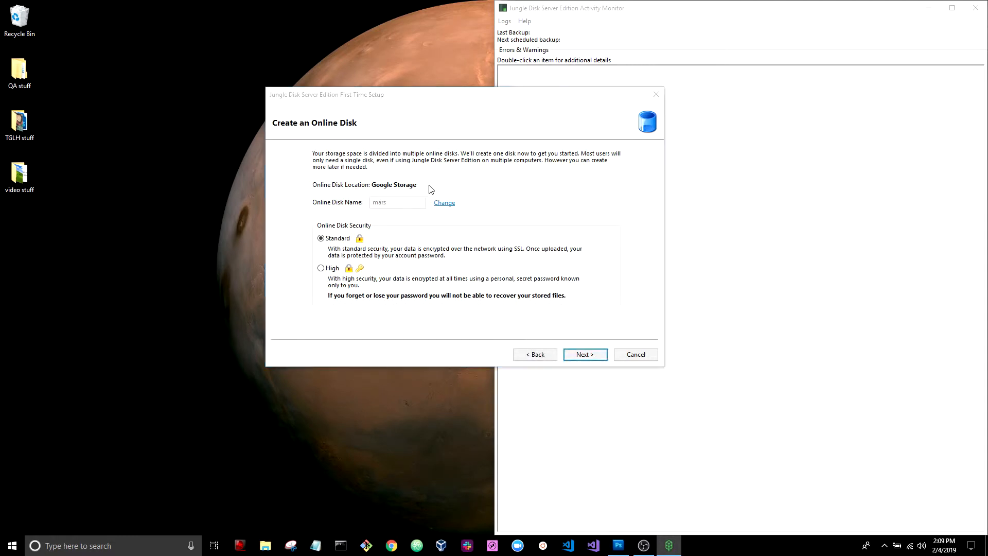
pyautogui.click(404, 130)
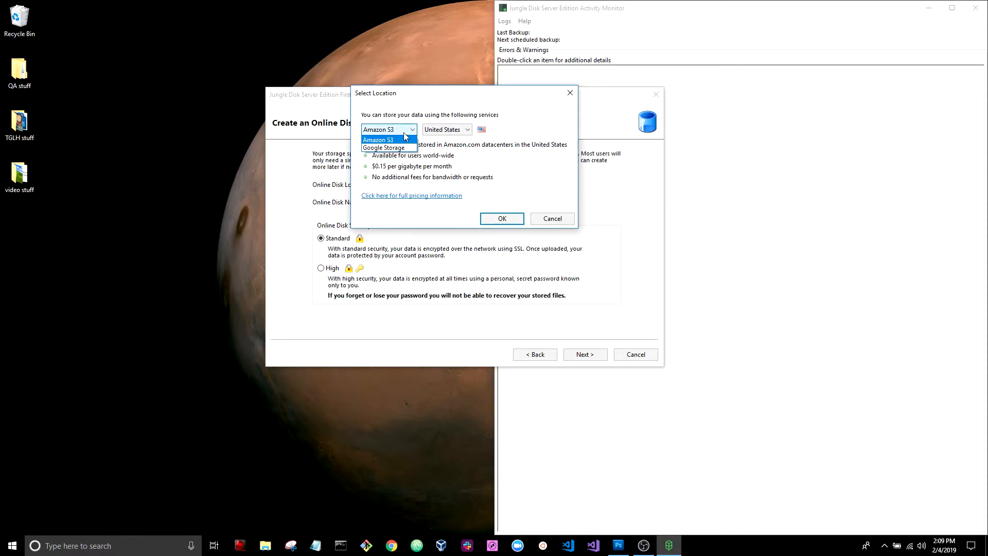
pyautogui.click(391, 148)
pyautogui.click(486, 219)
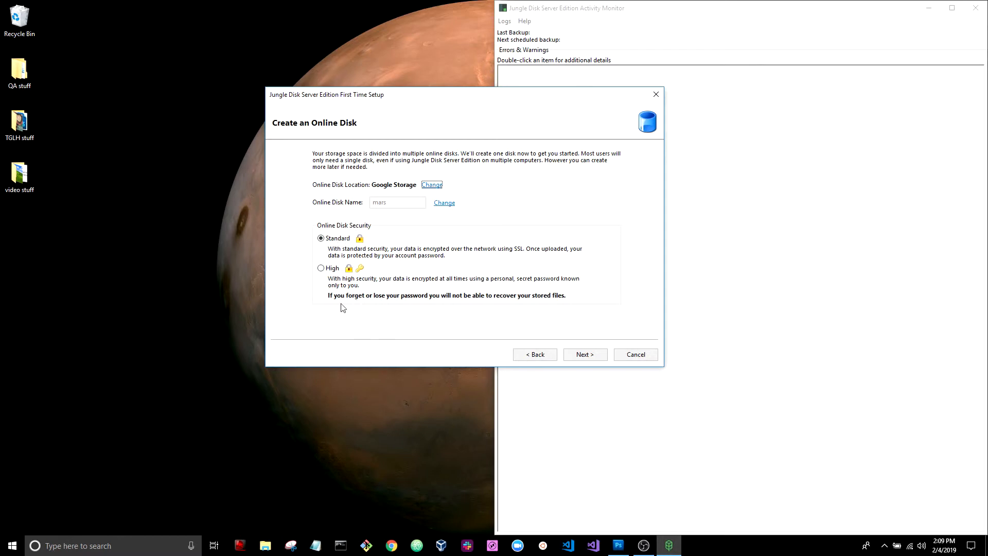
pyautogui.click(579, 356)
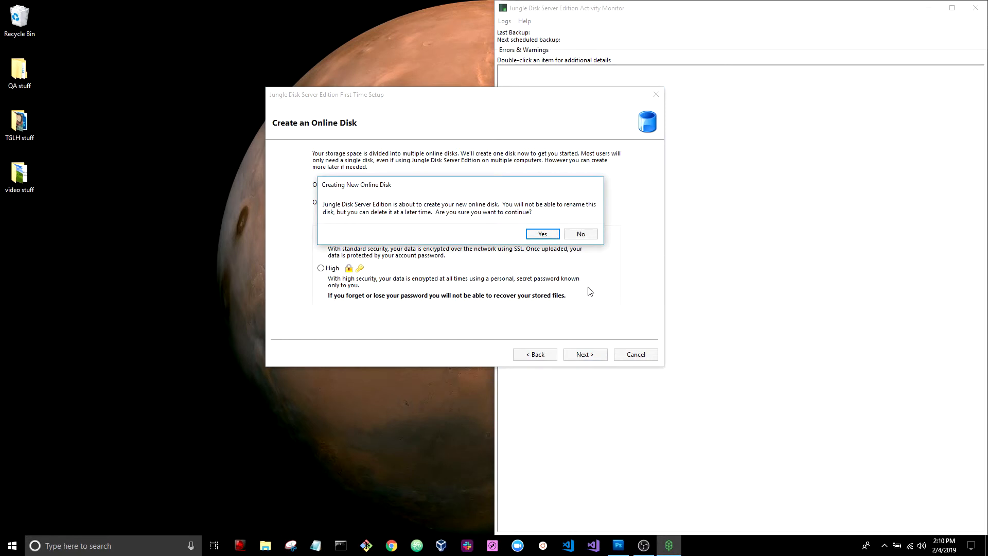
pyautogui.click(543, 235)
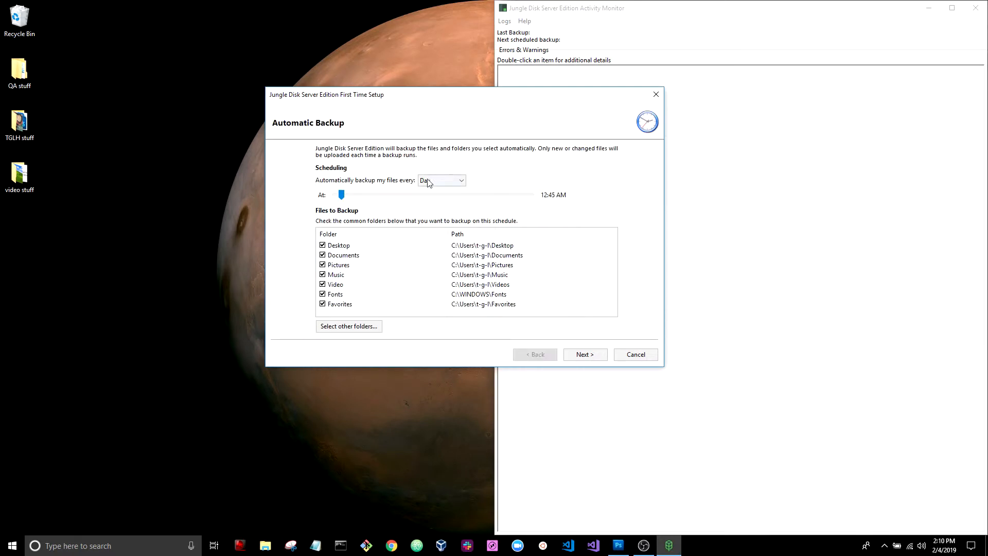
# - Schedule the automatic backup for every day and exclude the Fonts and Favorites folders from it
pyautogui.moveTo(434, 100); pyautogui.dragTo(405, 91)
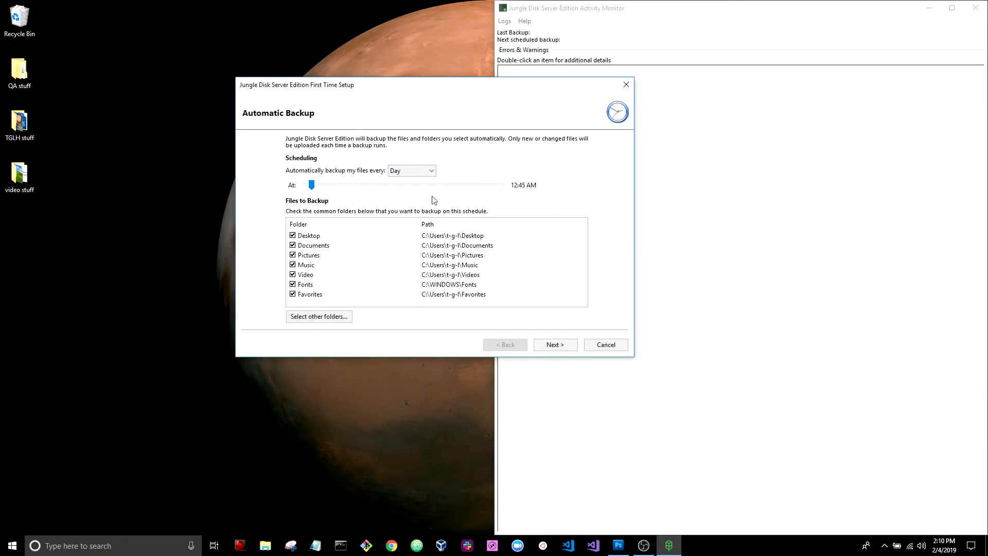
pyautogui.click(421, 174)
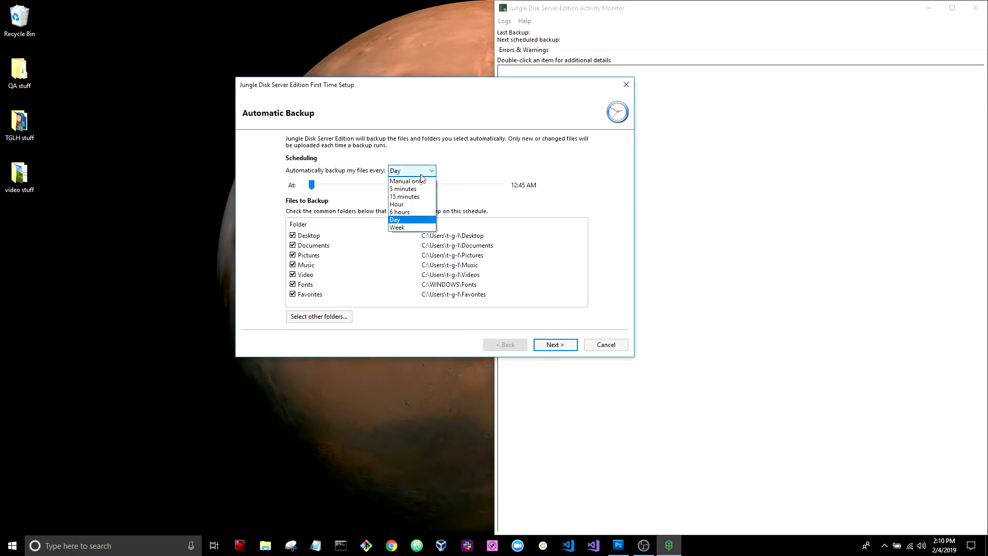
pyautogui.click(409, 220)
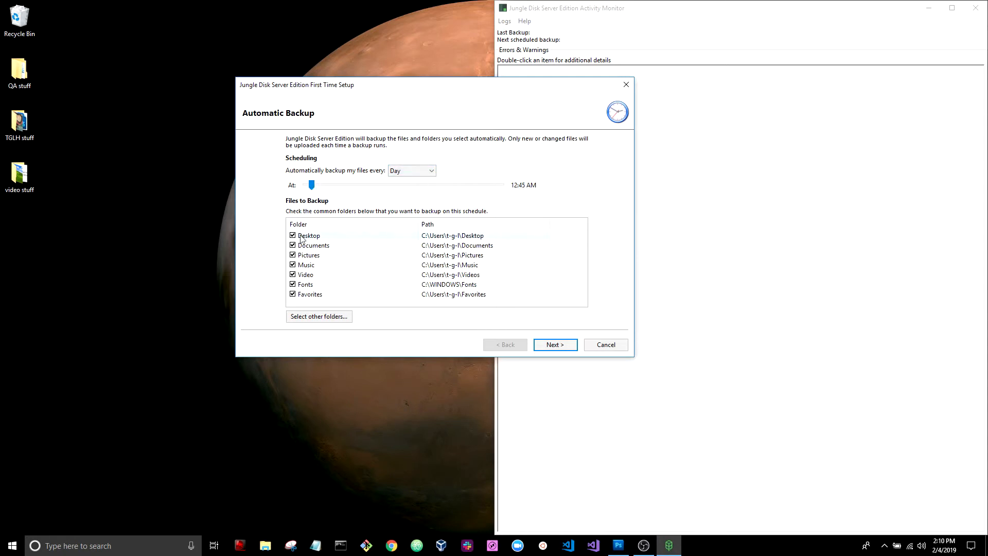
pyautogui.click(293, 285)
pyautogui.click(293, 294)
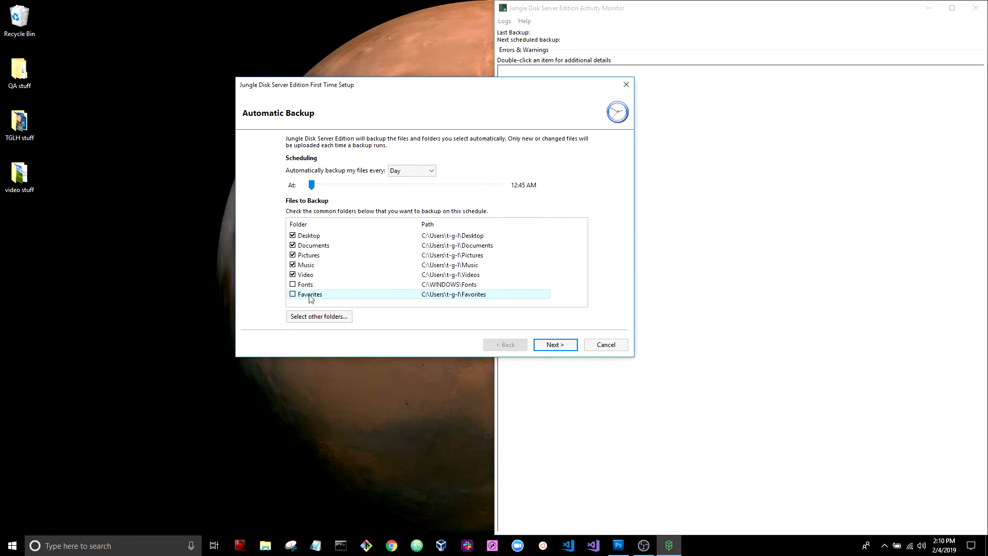
# - Add the nescollector folder from the user's profile folder on the C: drive to the backup selection
pyautogui.click(288, 319)
pyautogui.moveTo(310, 227); pyautogui.dragTo(412, 108)
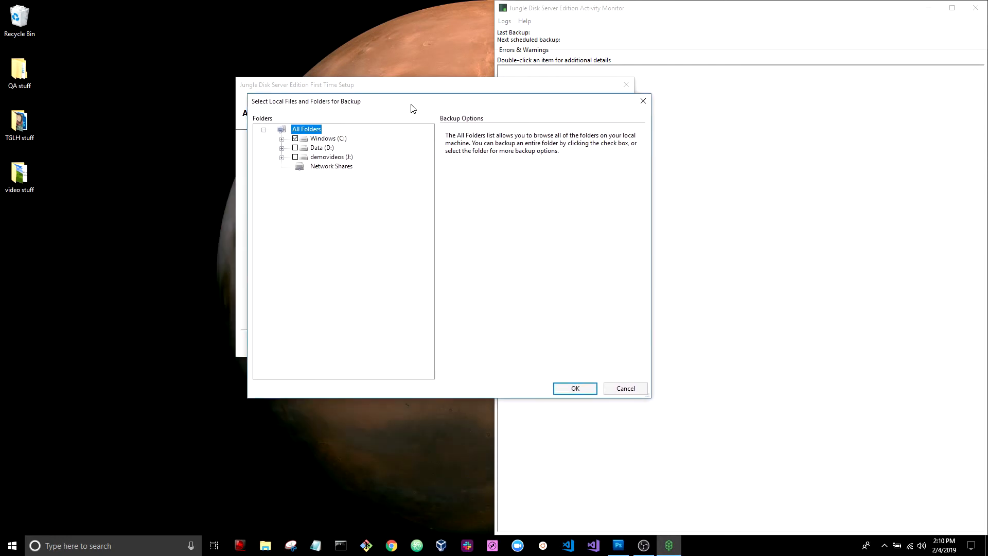
pyautogui.click(282, 139)
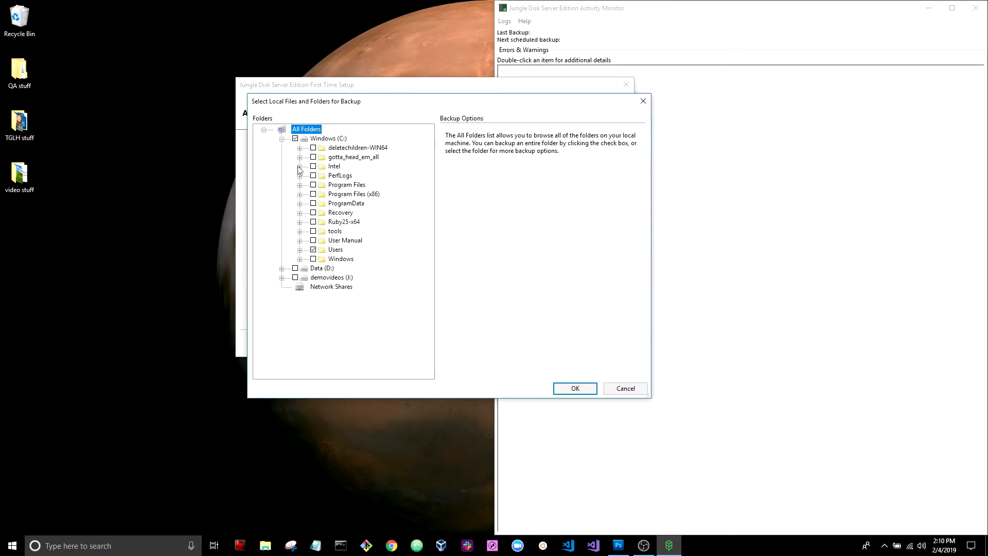
pyautogui.click(300, 250)
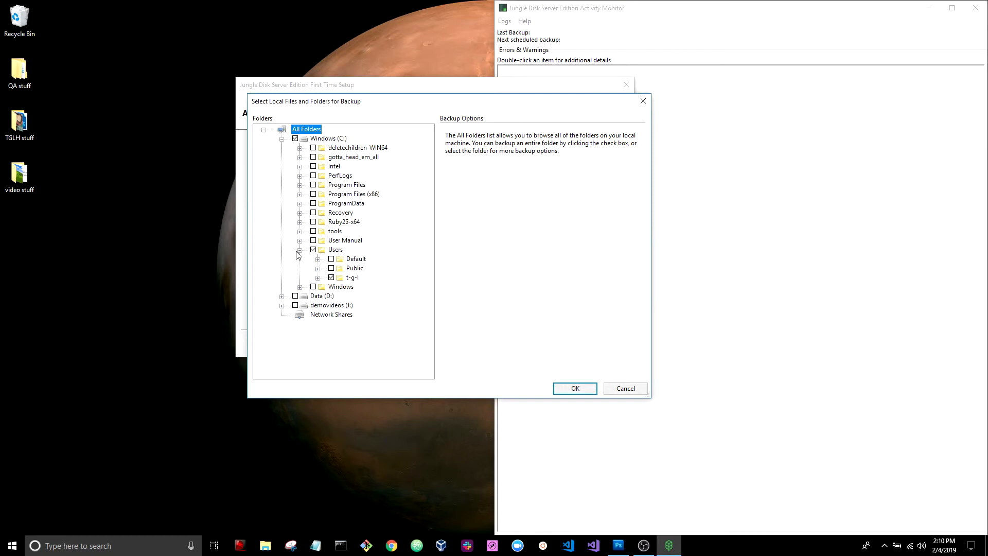
pyautogui.click(318, 278)
pyautogui.scroll(-5, 306, 265)
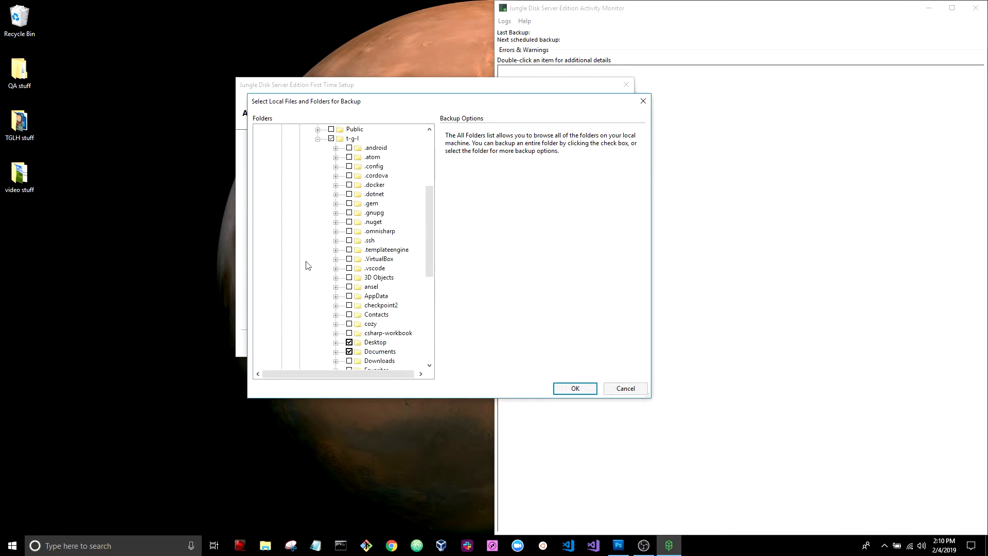
pyautogui.scroll(-3, 309, 265)
pyautogui.scroll(-3, 308, 265)
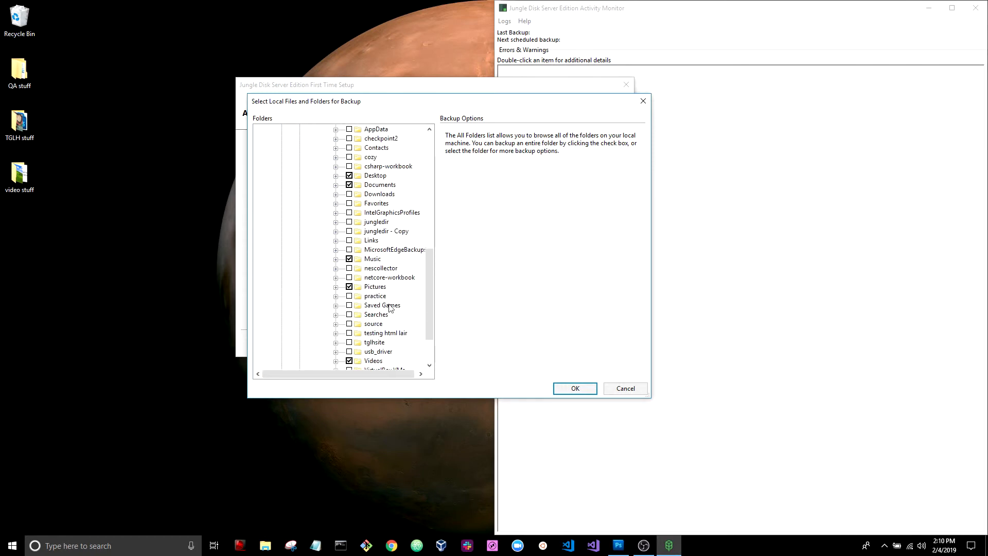
pyautogui.click(350, 268)
pyautogui.click(570, 386)
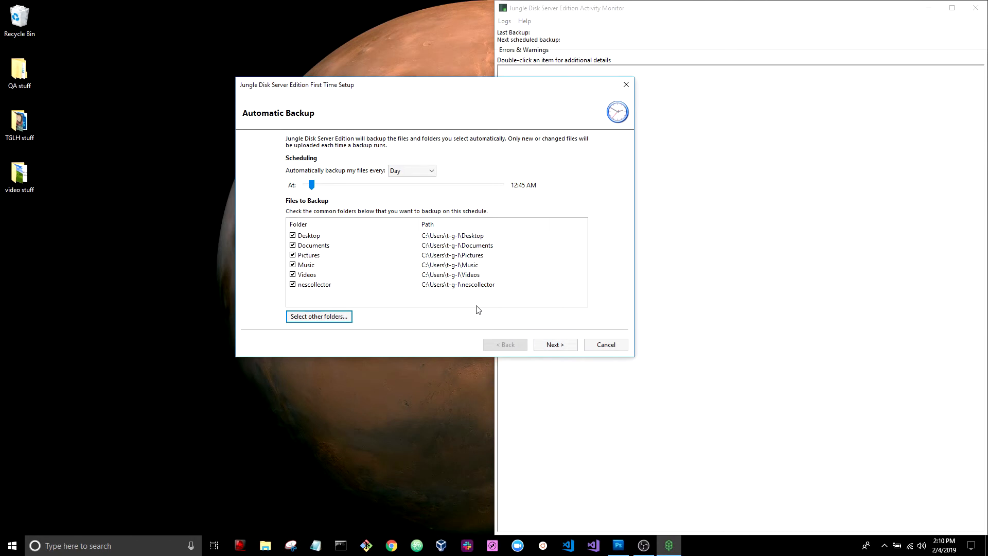
# - Finish the First Time Setup and move the Activity Monitor window to the middle of the desktop
pyautogui.click(552, 348)
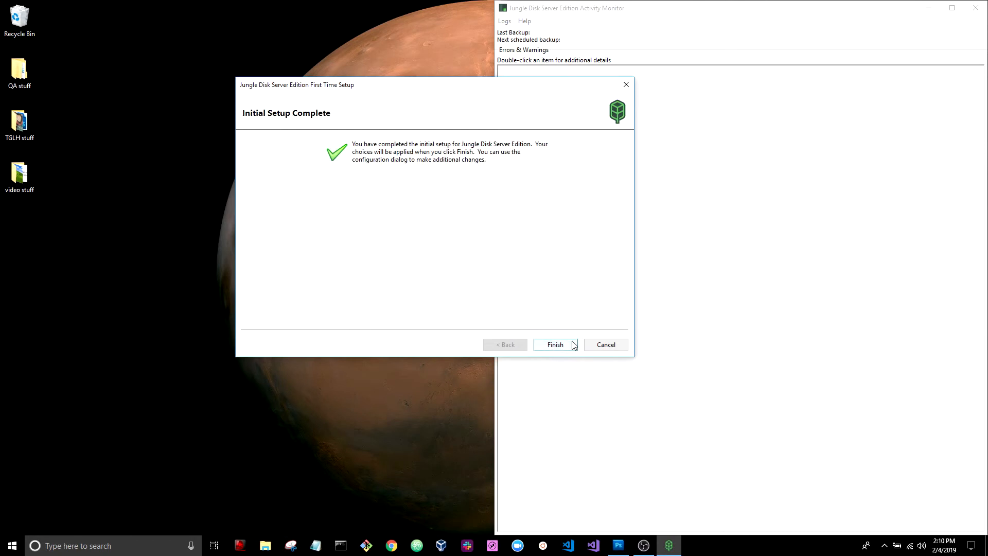
pyautogui.click(569, 344)
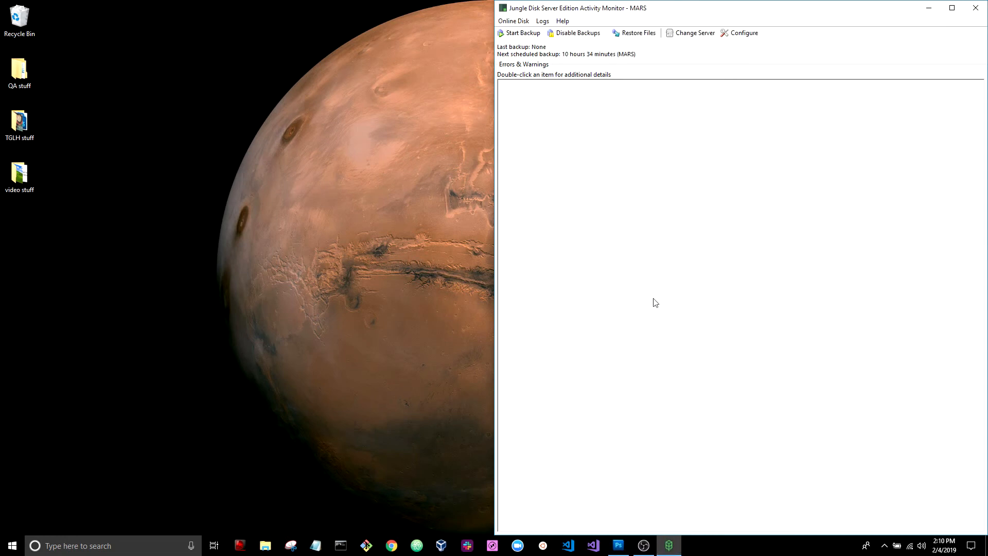
pyautogui.moveTo(625, 19); pyautogui.dragTo(558, 44)
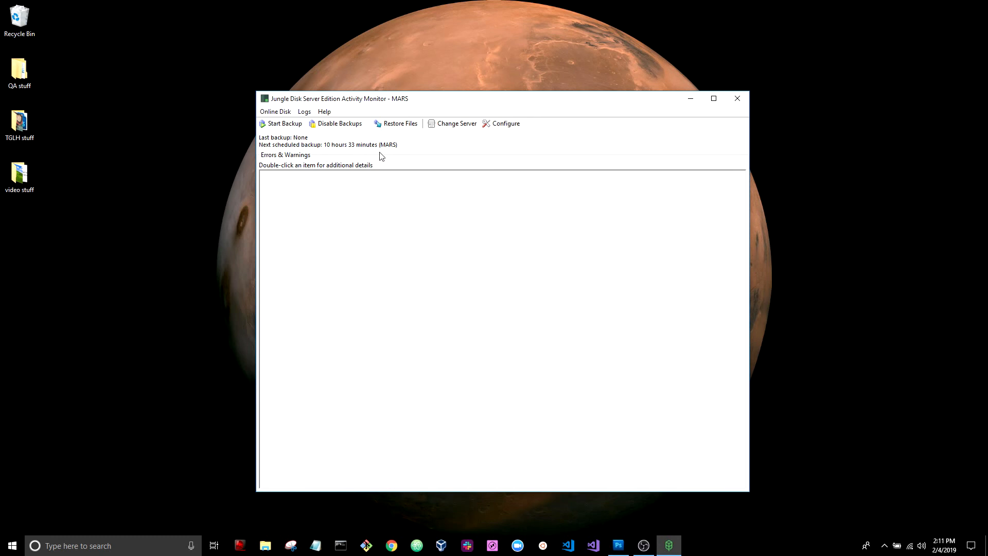
pyautogui.moveTo(558, 101); pyautogui.dragTo(561, 85)
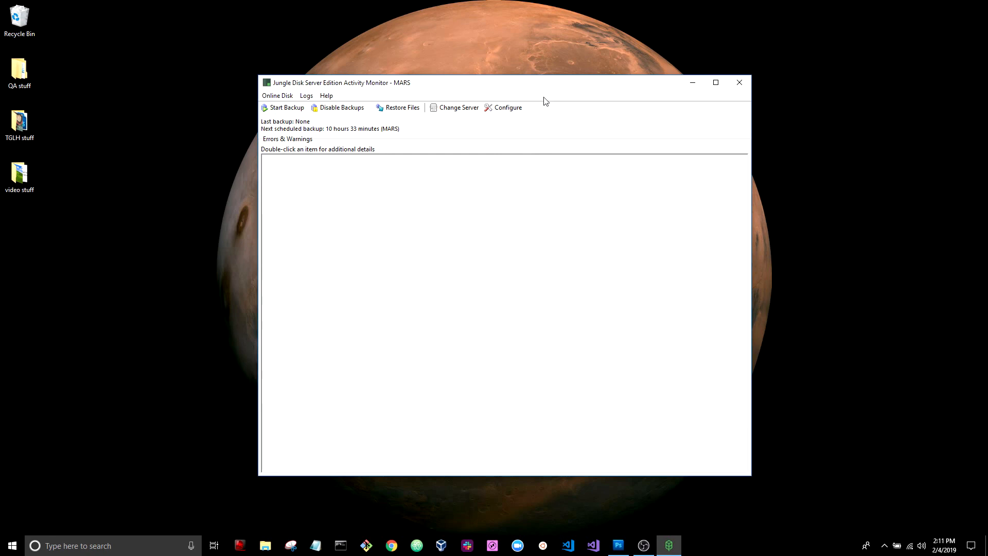